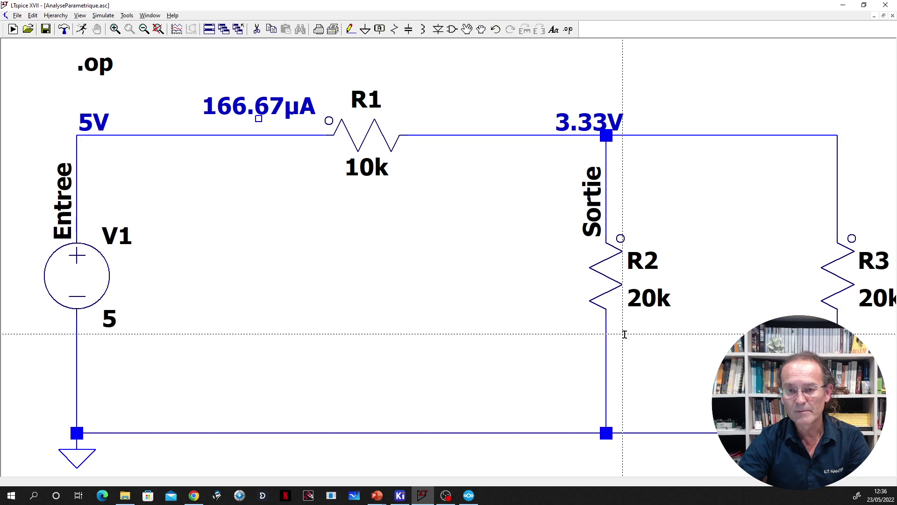
# Step: Run the operating point simulation of the circuit and close its results window
pyautogui.click(81, 30)
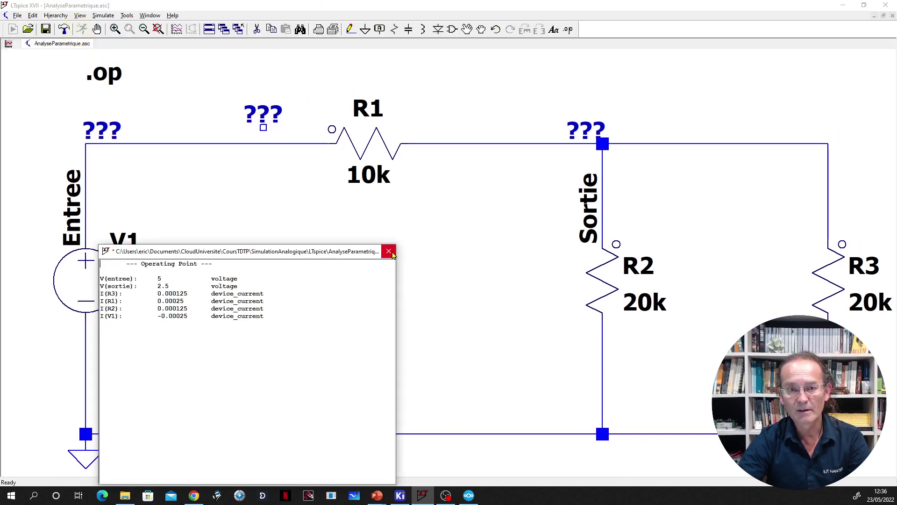
pyautogui.click(388, 251)
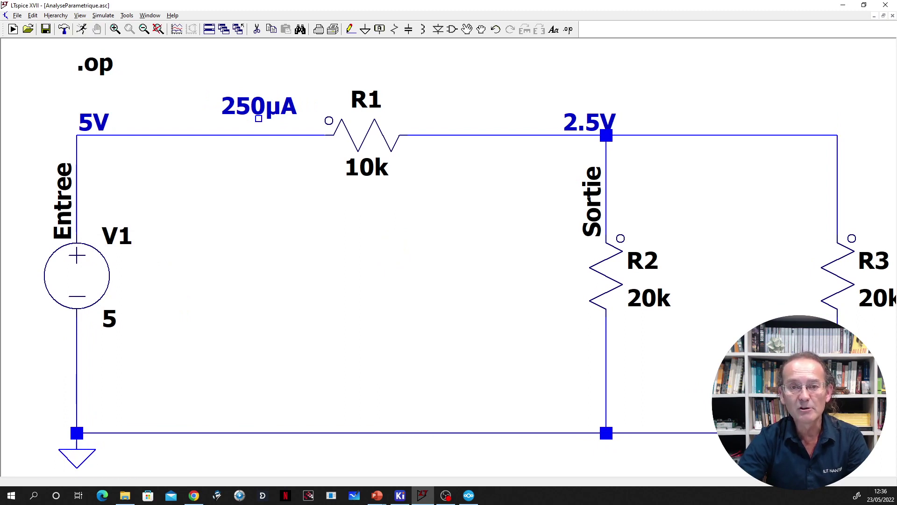
# Step: Replace the value of resistor R3 with the parameter {R}
pyautogui.scroll(4, 415, 281)
pyautogui.scroll(-8, 462, 289)
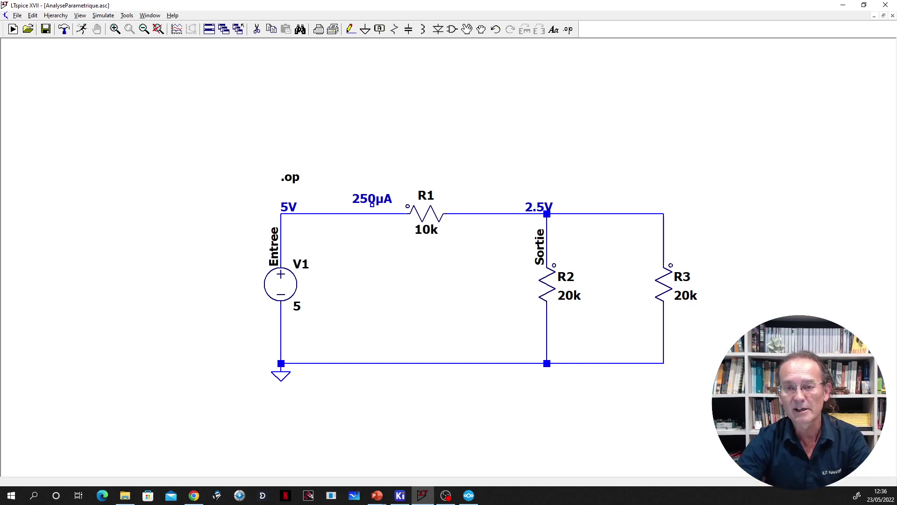
pyautogui.rightClick(685, 296)
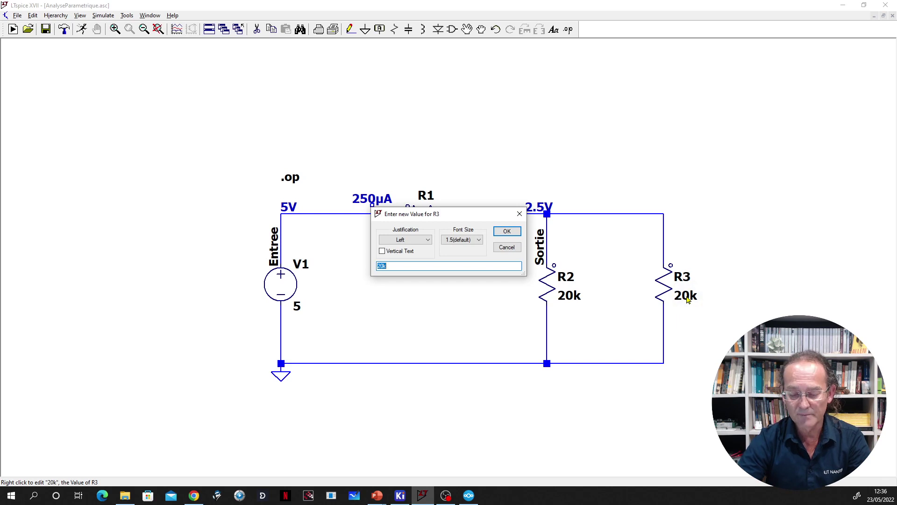
pyautogui.write('{R')
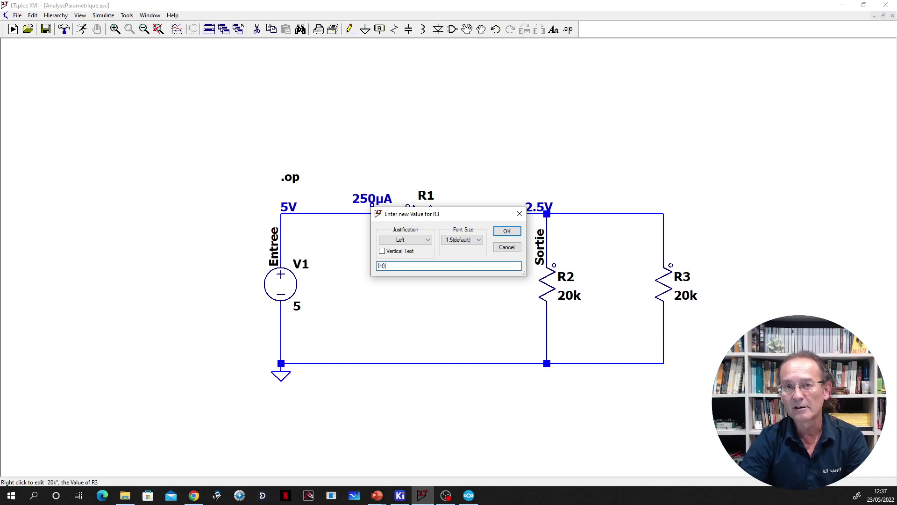
pyautogui.click(507, 231)
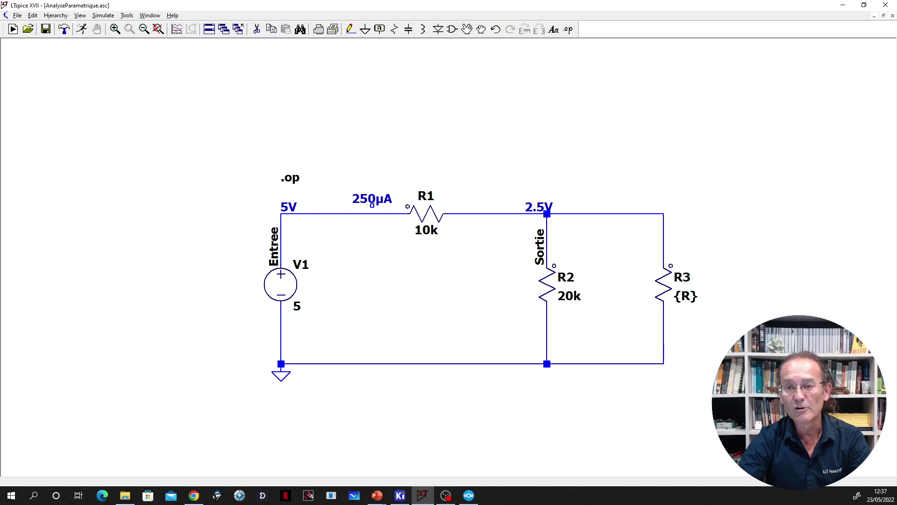
# Step: Add a .param SPICE directive to the schematic just above the .op directive
pyautogui.click(568, 30)
pyautogui.click(380, 254)
pyautogui.write('.')
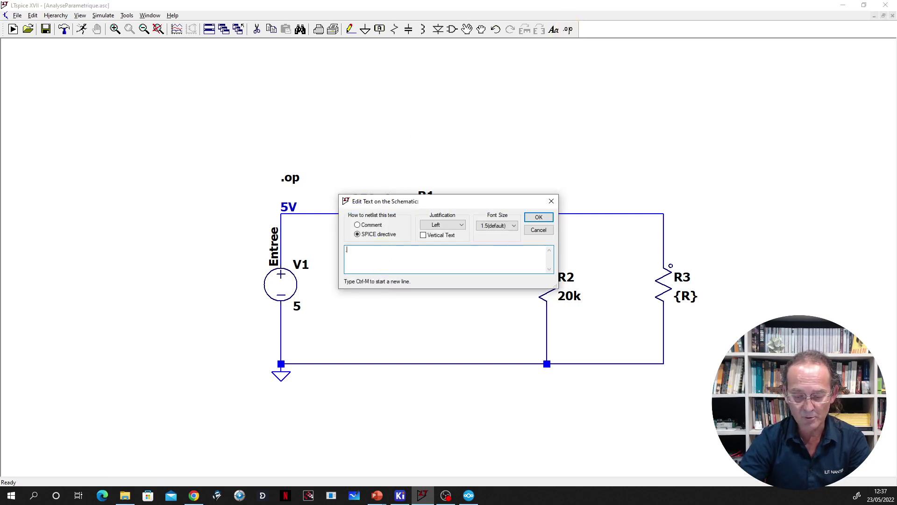
pyautogui.write('param')
pyautogui.click(538, 216)
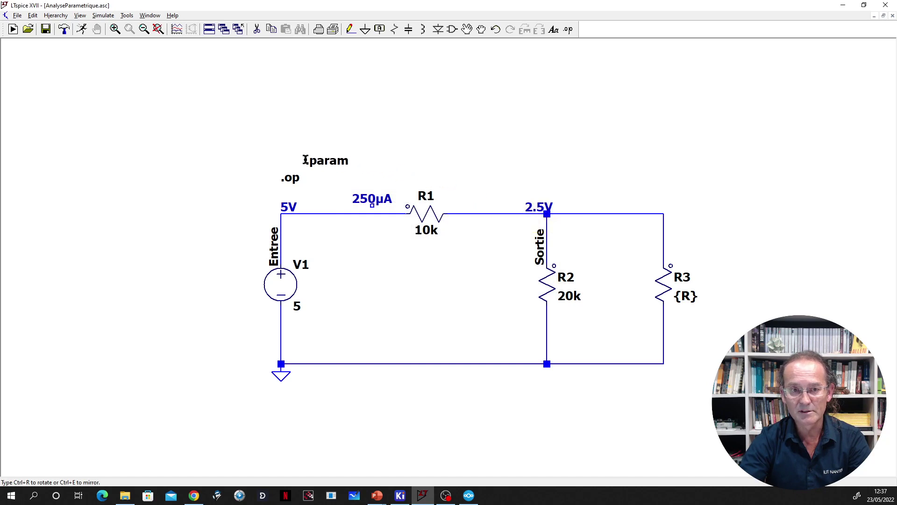
pyautogui.click(278, 160)
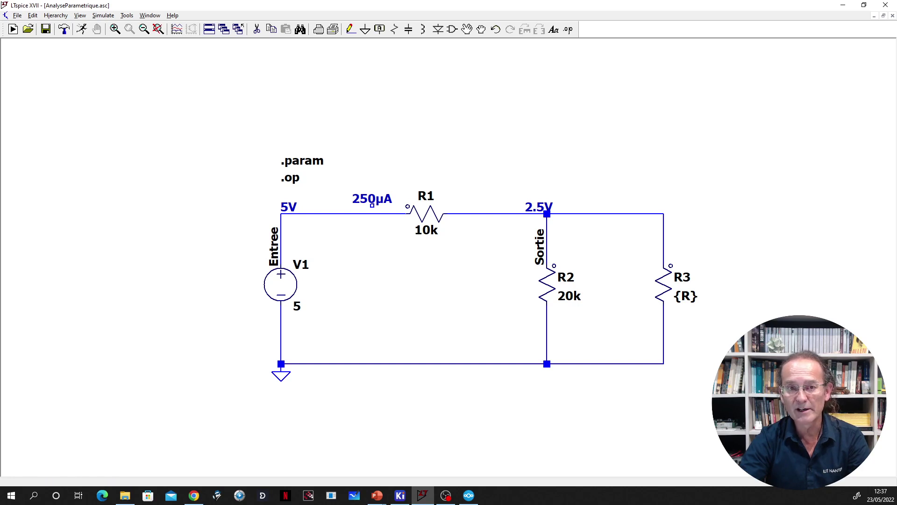
# Step: Define parameter R with the value 20k in the .param statement
pyautogui.rightClick(304, 160)
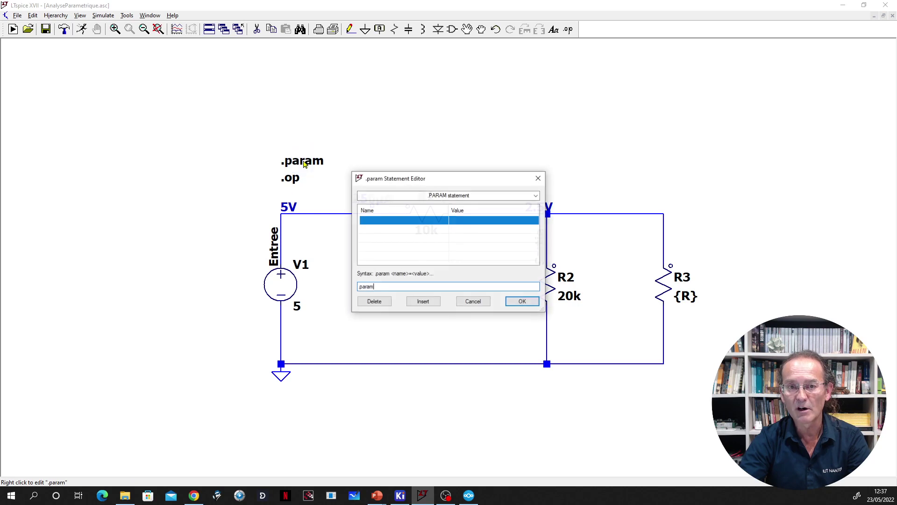
pyautogui.click(410, 223)
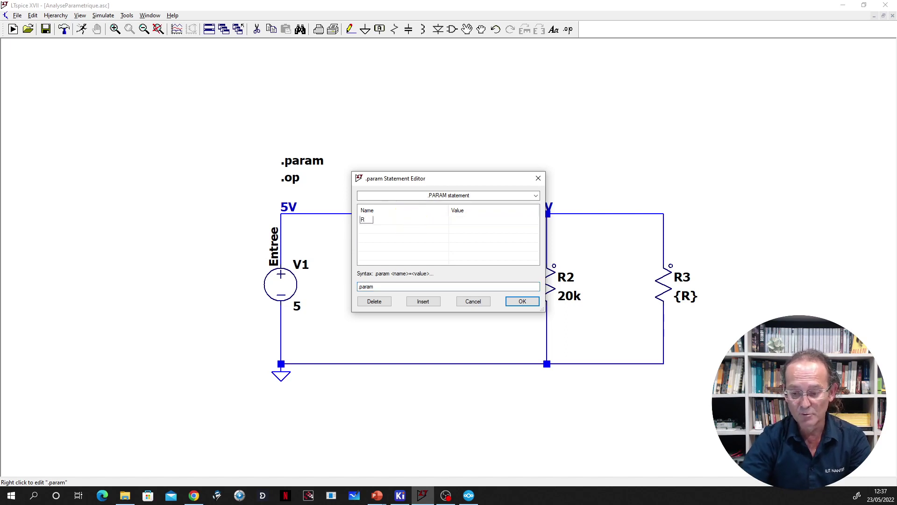
pyautogui.write('R')
pyautogui.press('Return')
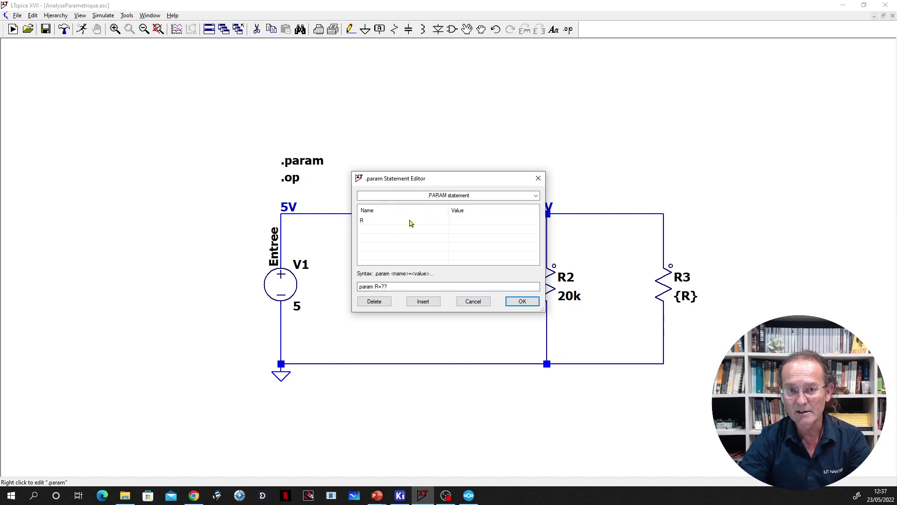
pyautogui.click(460, 220)
pyautogui.write('20k')
pyautogui.press('Return')
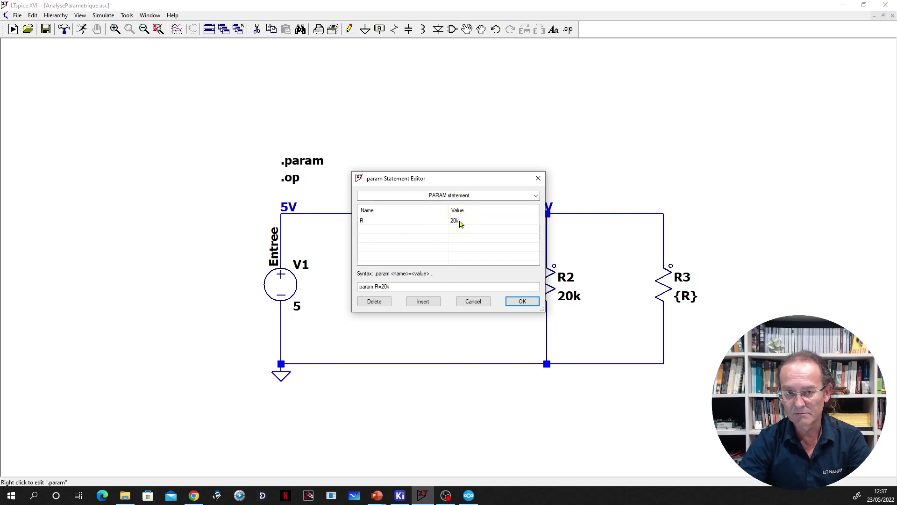
pyautogui.click(523, 301)
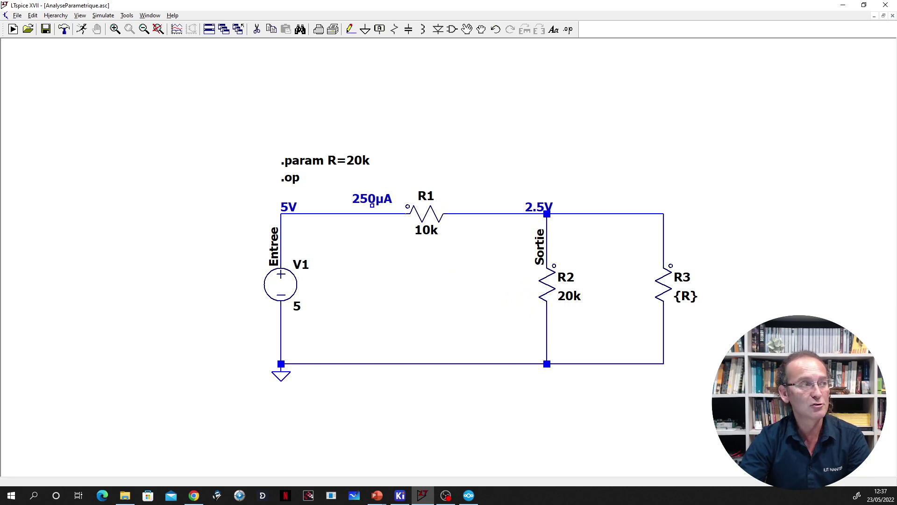
# Step: Rerun the operating point simulation with R3 defined by the parameter and close the results window
pyautogui.click(83, 30)
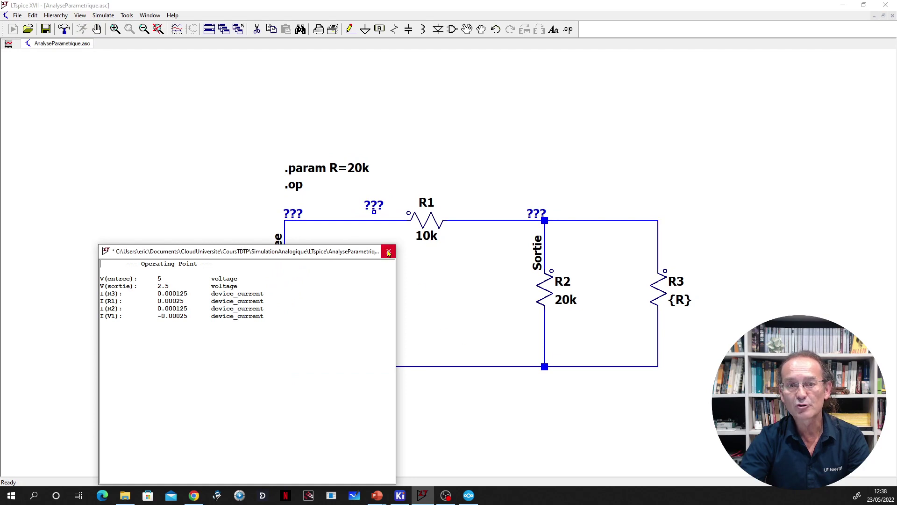
pyautogui.click(388, 253)
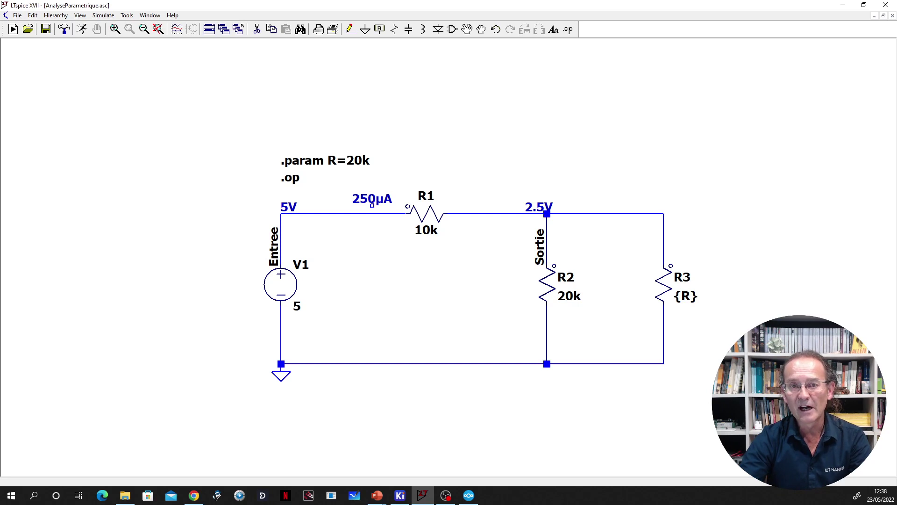
# Step: Add a .step SPICE directive to the schematic just above the .param R=20k statement
pyautogui.click(568, 30)
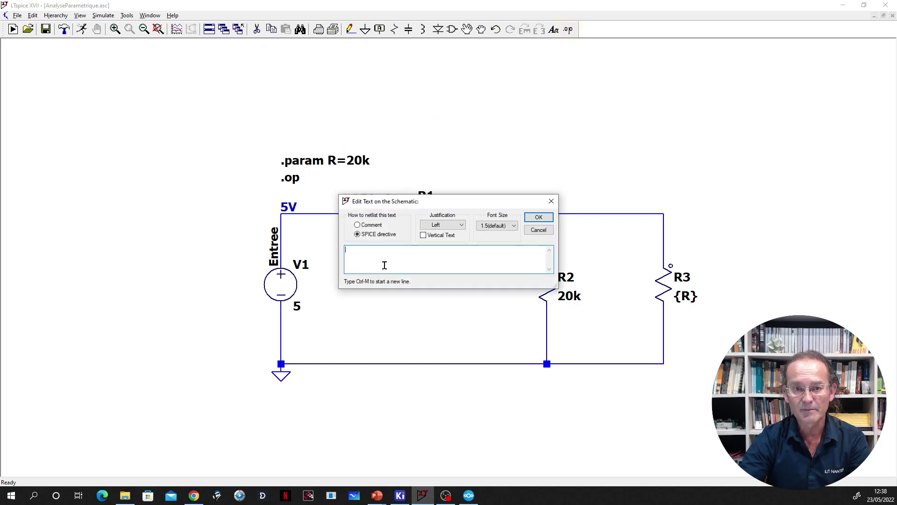
pyautogui.write('.step')
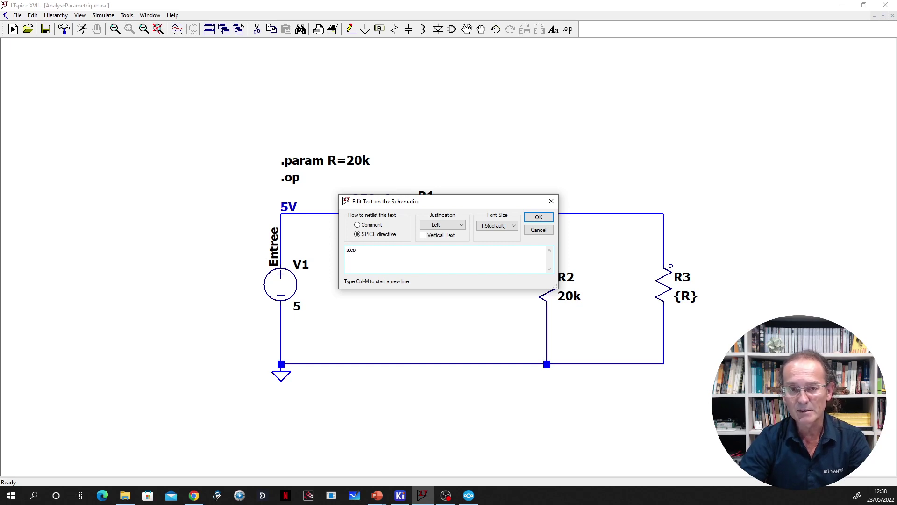
pyautogui.press('Return')
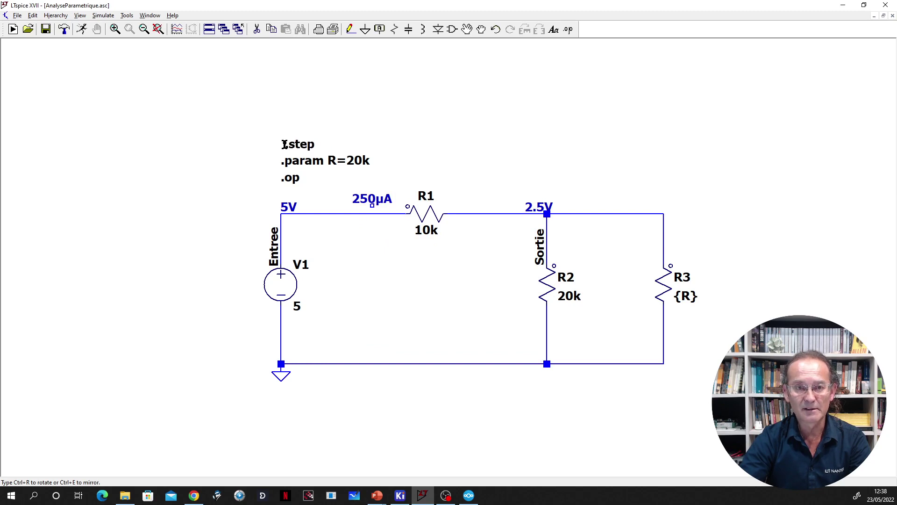
pyautogui.click(283, 144)
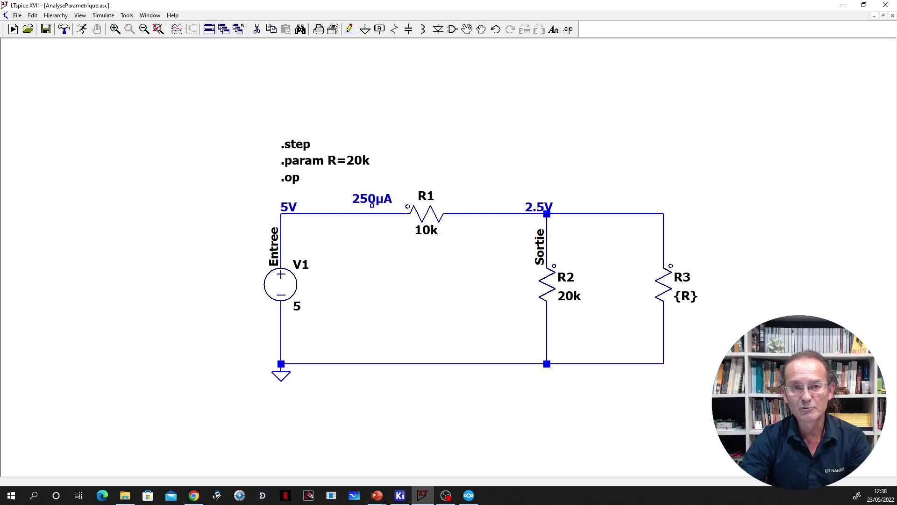
# Step: Set the .step statement to sweep parameter R linearly from a start value of 100
pyautogui.rightClick(298, 143)
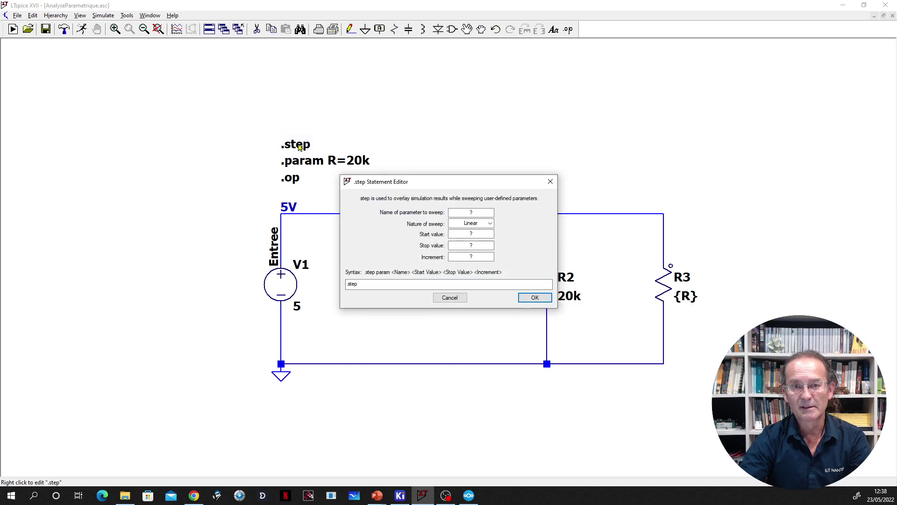
pyautogui.moveTo(479, 212); pyautogui.dragTo(461, 211)
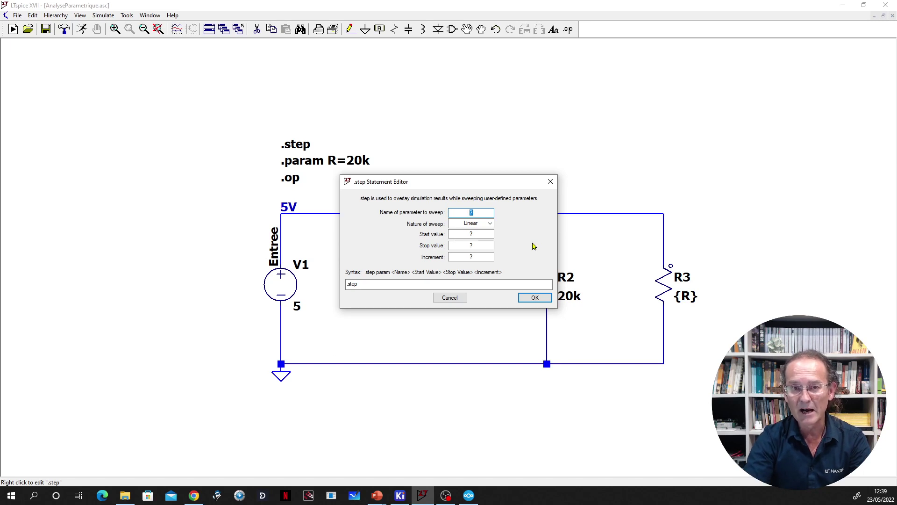
pyautogui.write('R')
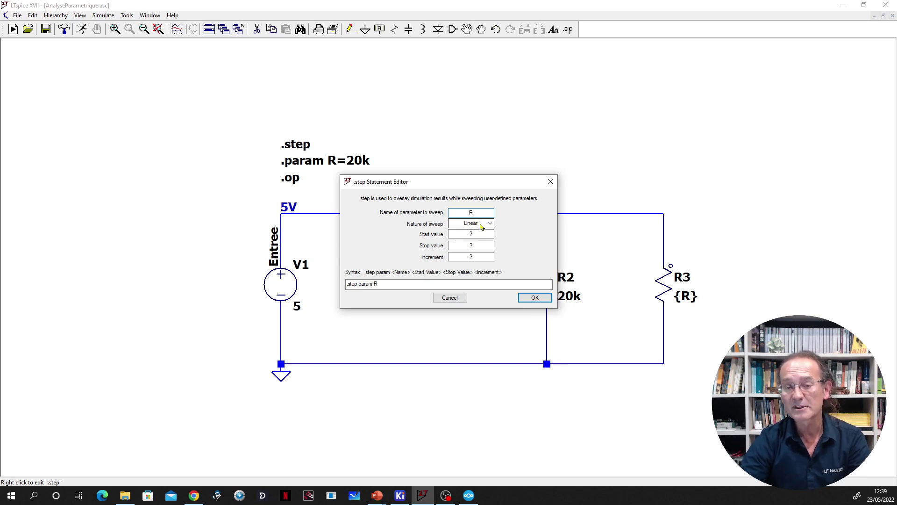
pyautogui.click(479, 234)
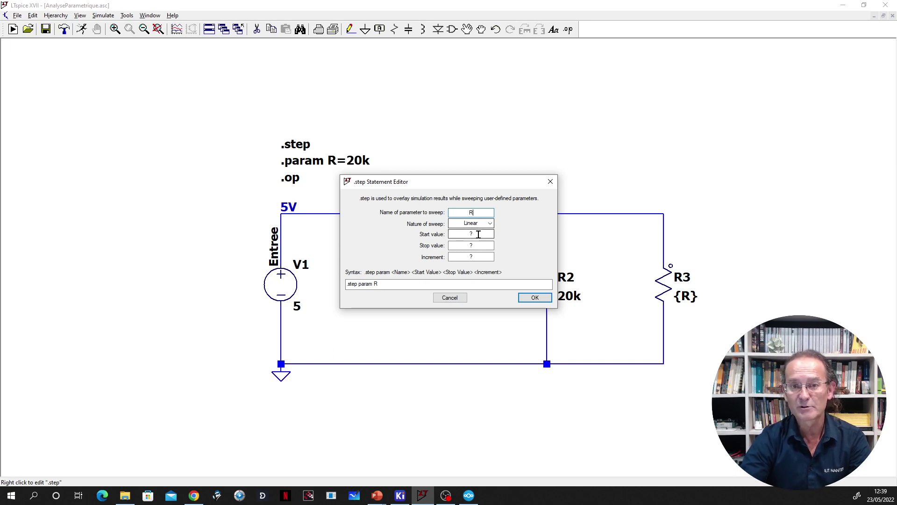
pyautogui.click(478, 234)
pyautogui.write('100')
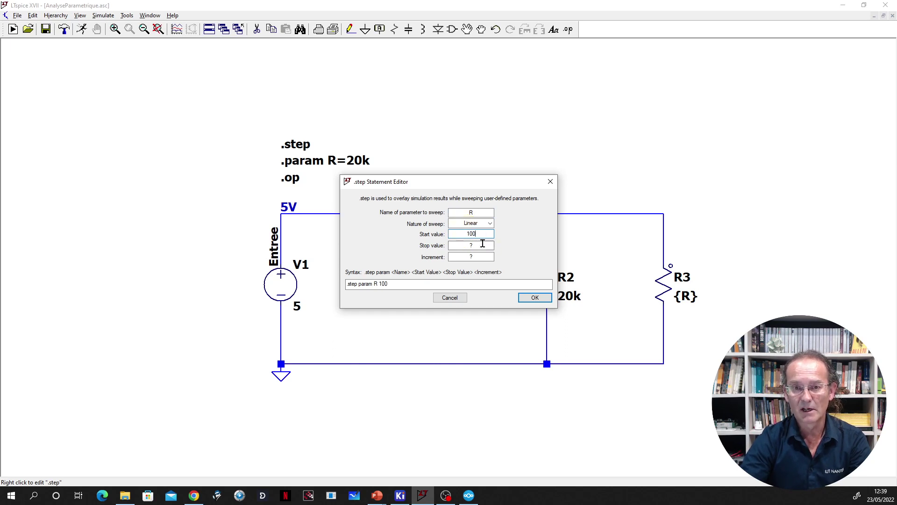
pyautogui.click(454, 244)
pyautogui.write('1k')
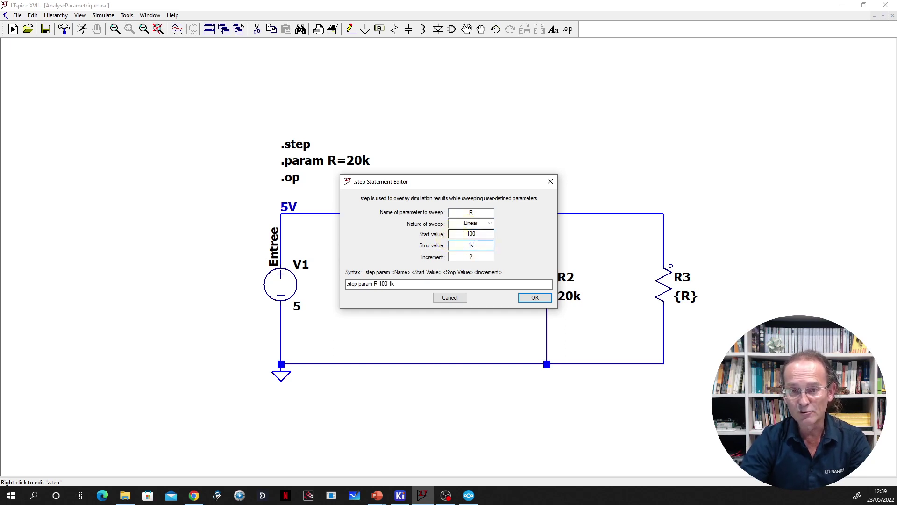
pyautogui.click(465, 256)
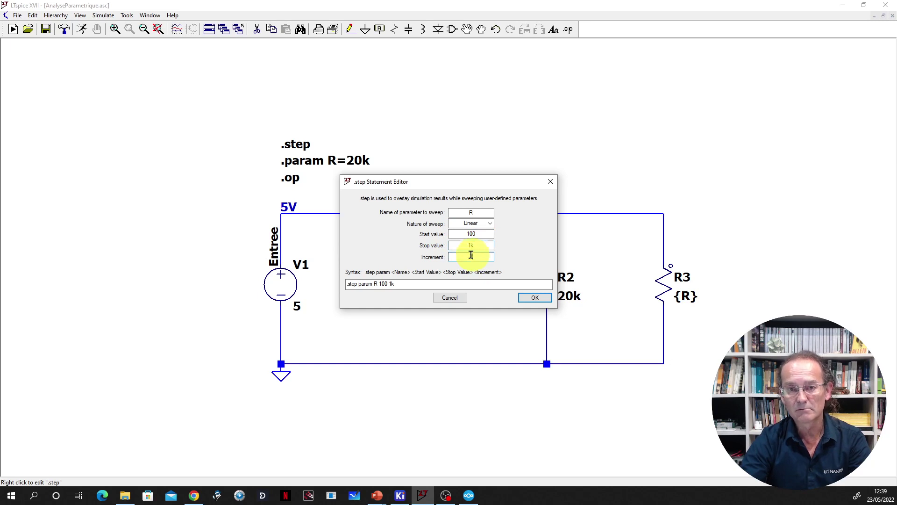
pyautogui.write('1Meg')
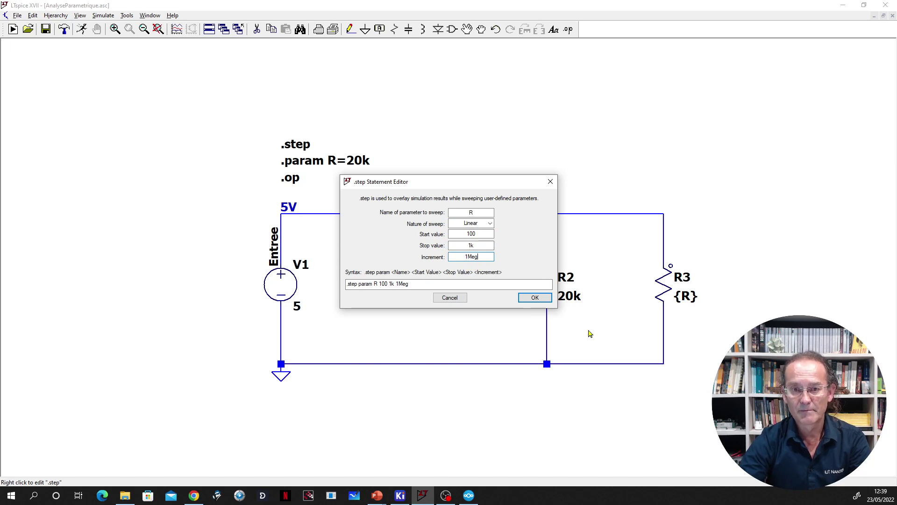
# Step: Set the sweep's stop value to 1Meg and its increment to 1k, and apply the .step statement
pyautogui.moveTo(478, 245); pyautogui.dragTo(441, 243)
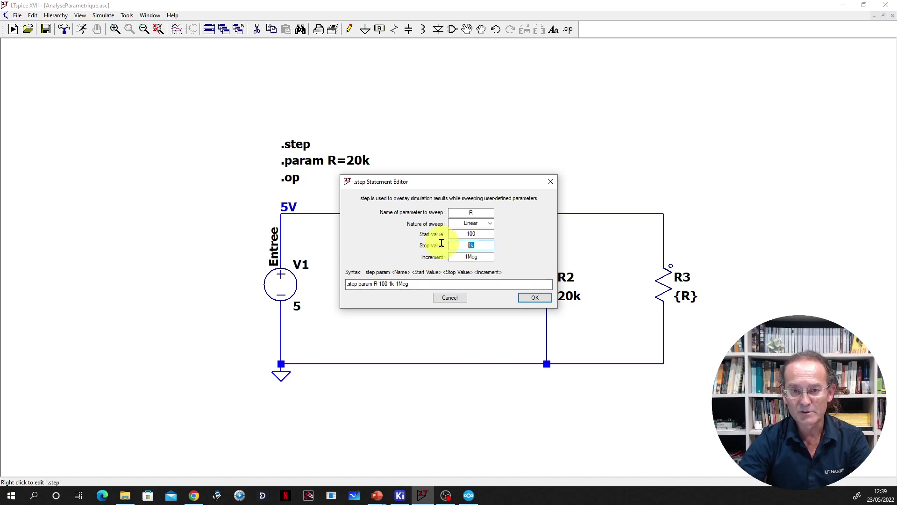
pyautogui.write('1')
pyautogui.write('eg')
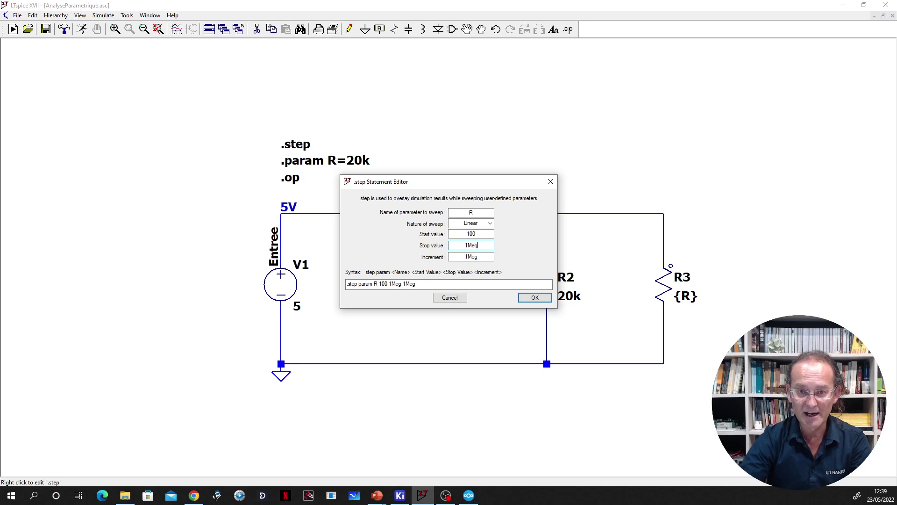
pyautogui.doubleClick(488, 256)
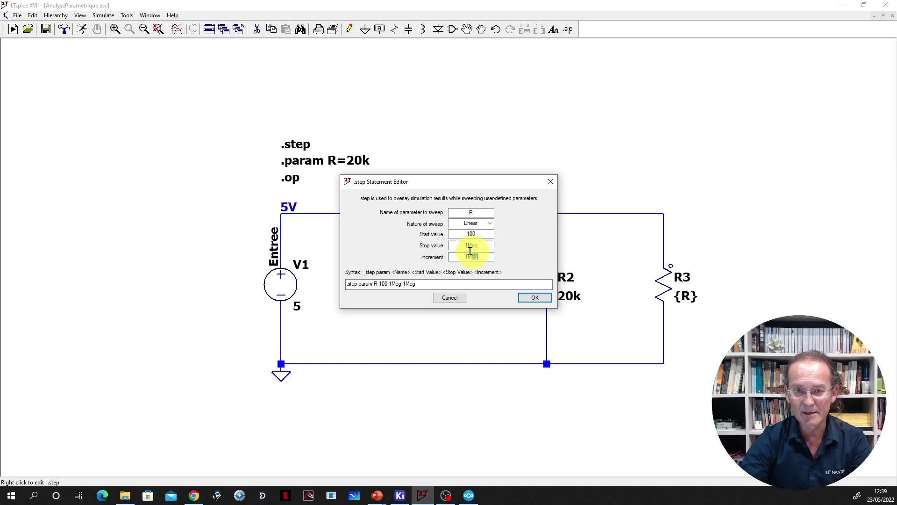
pyautogui.write('1k')
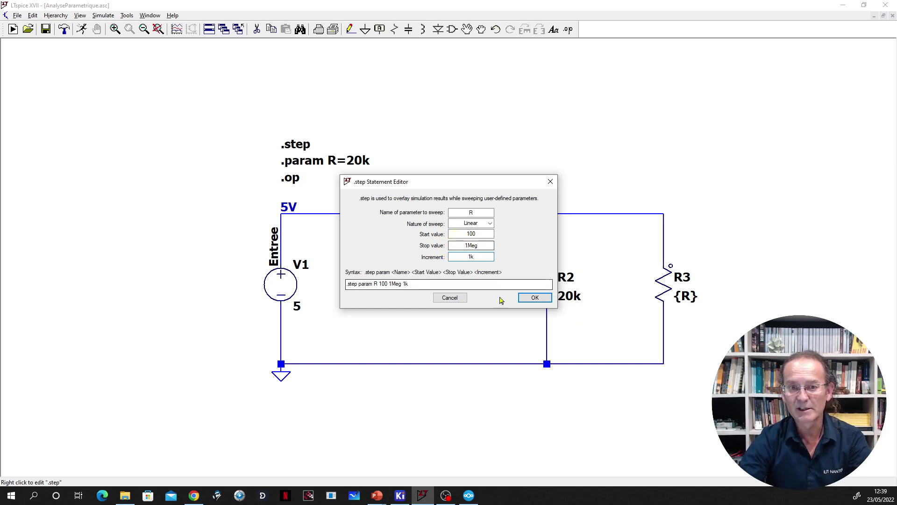
pyautogui.click(534, 298)
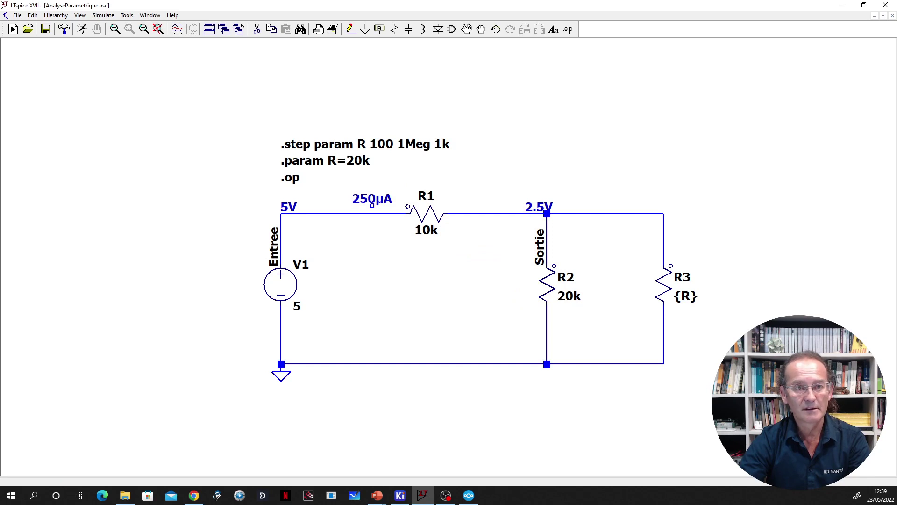
# Step: Run the stepped simulation, keep the horizontal axis limits as they are, and plot the voltage at the Sortie node
pyautogui.click(85, 31)
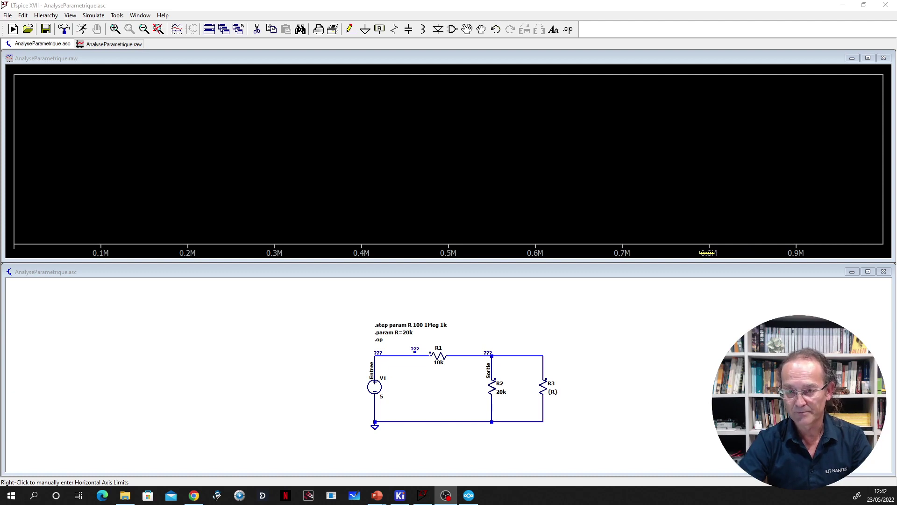
pyautogui.rightClick(708, 252)
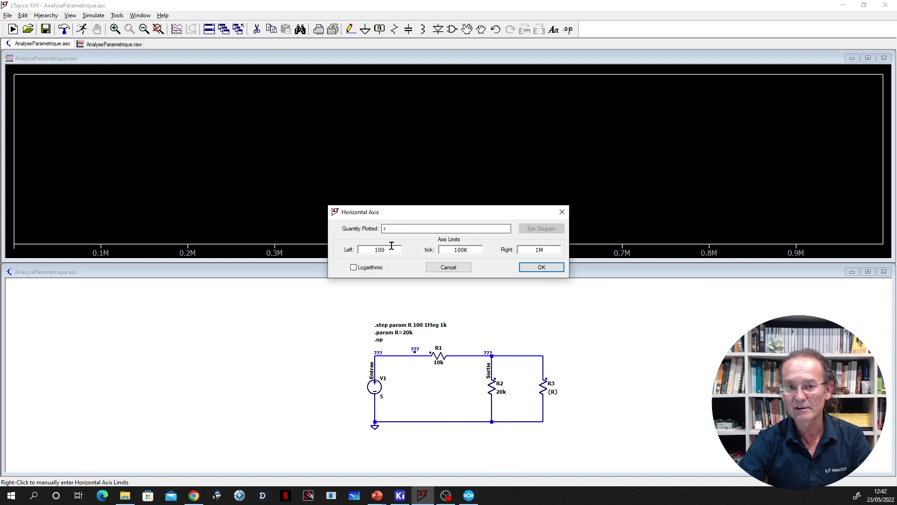
pyautogui.click(551, 270)
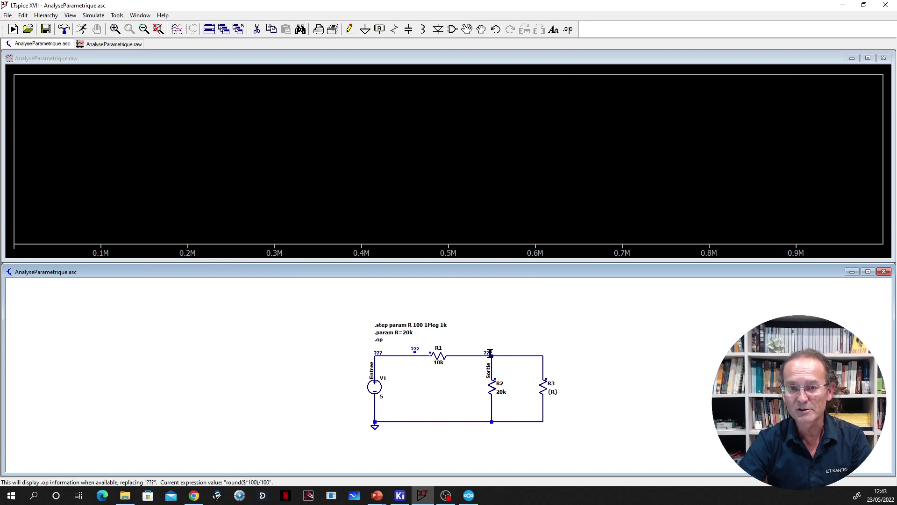
pyautogui.click(533, 355)
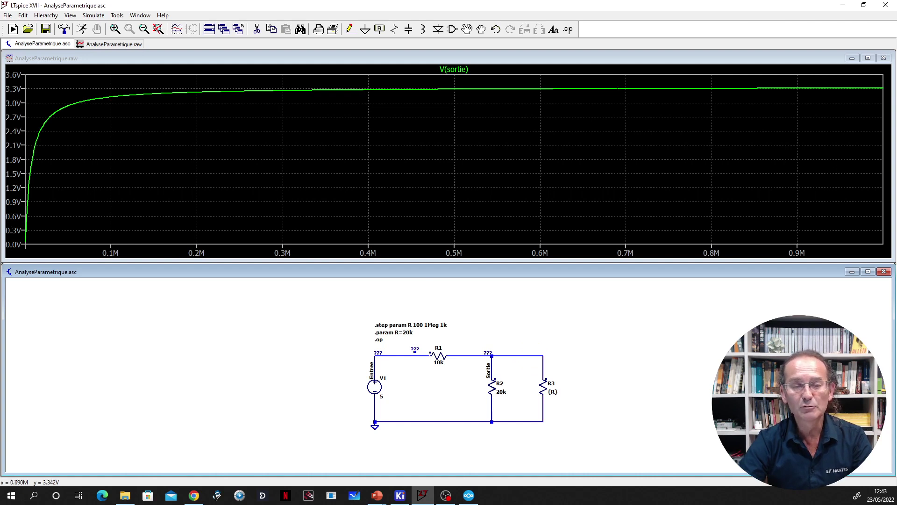
# Step: Make the horizontal axis of the V(sortie) plot logarithmic
pyautogui.click(777, 96)
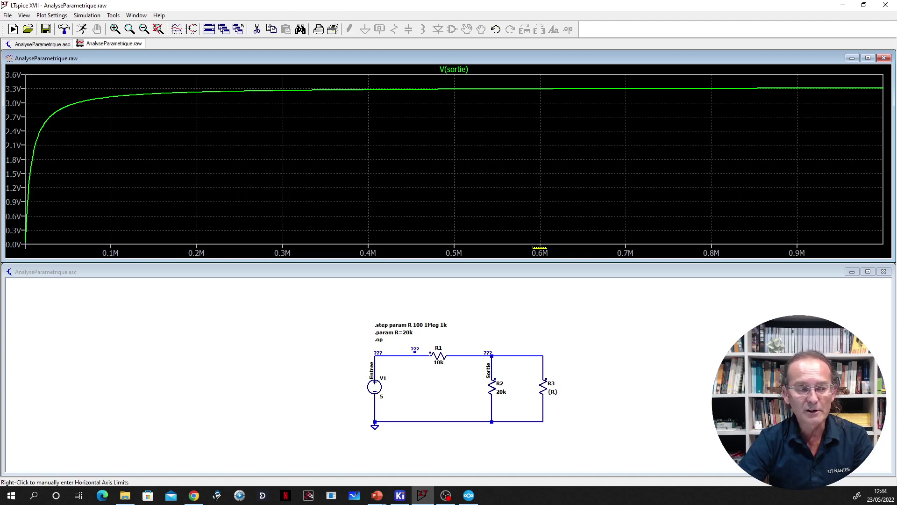
pyautogui.rightClick(539, 251)
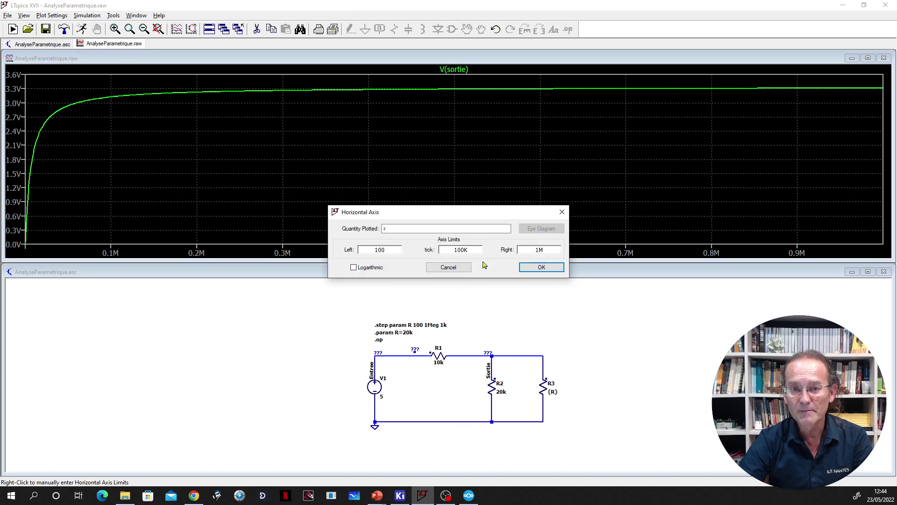
pyautogui.click(371, 269)
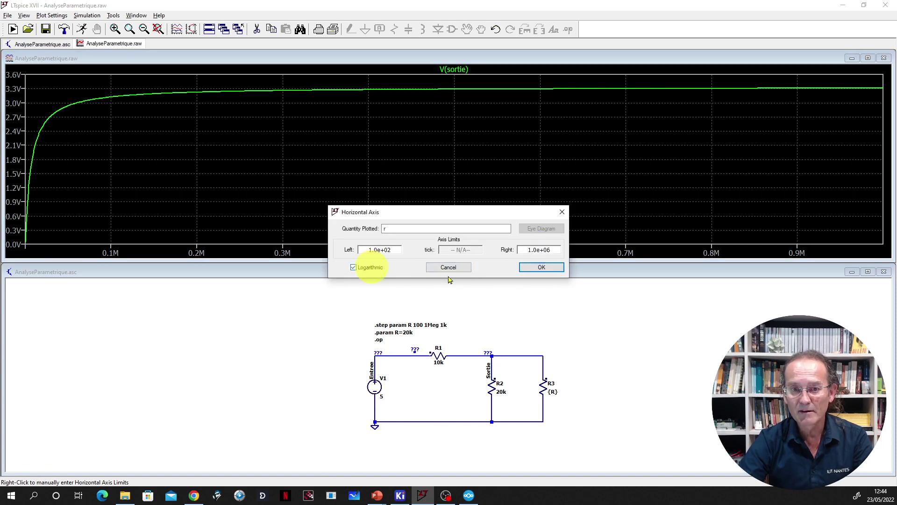
pyautogui.click(540, 268)
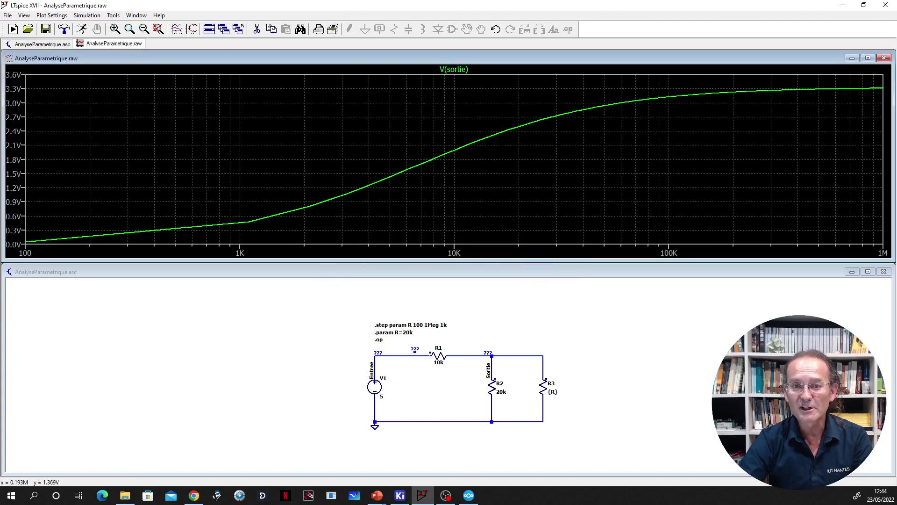
# Step: Examine the V(sortie) curve on the logarithmic axis, comparing how its points are spread between low and high values of R
pyautogui.click(729, 114)
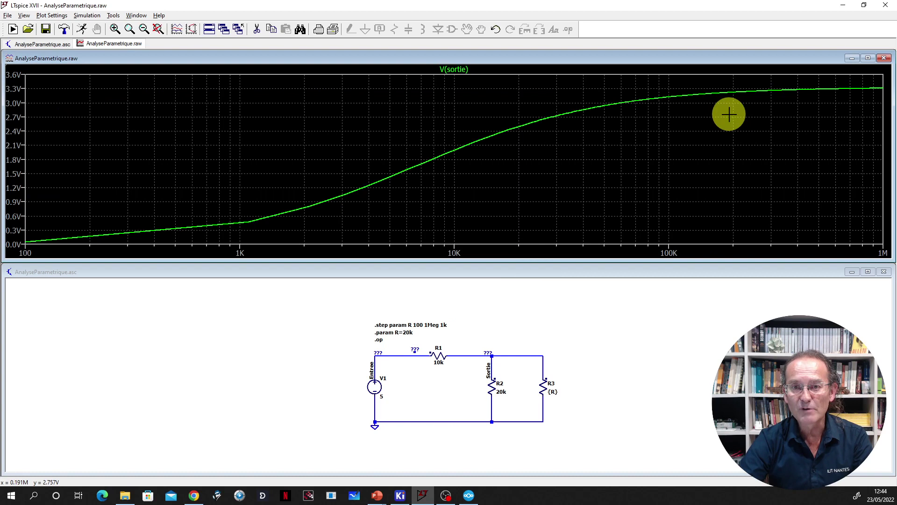
pyautogui.click(659, 107)
pyautogui.click(590, 113)
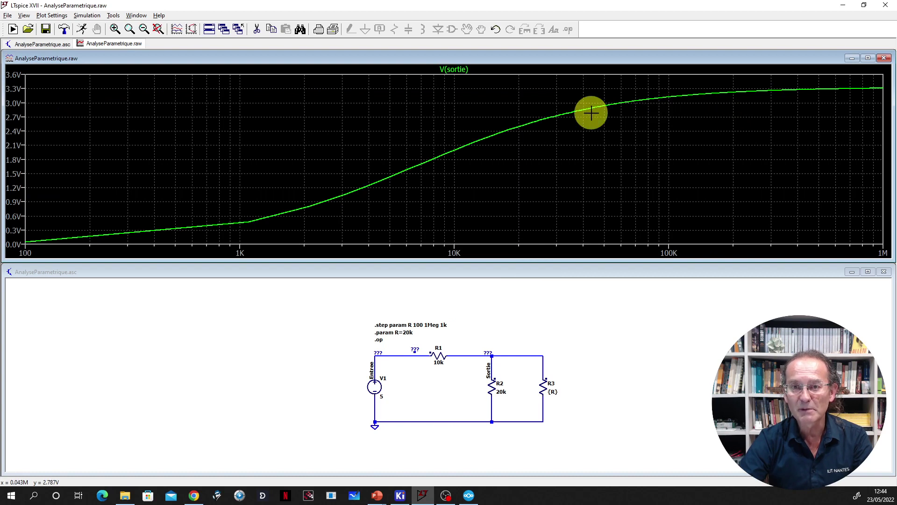
pyautogui.click(551, 123)
pyautogui.click(680, 100)
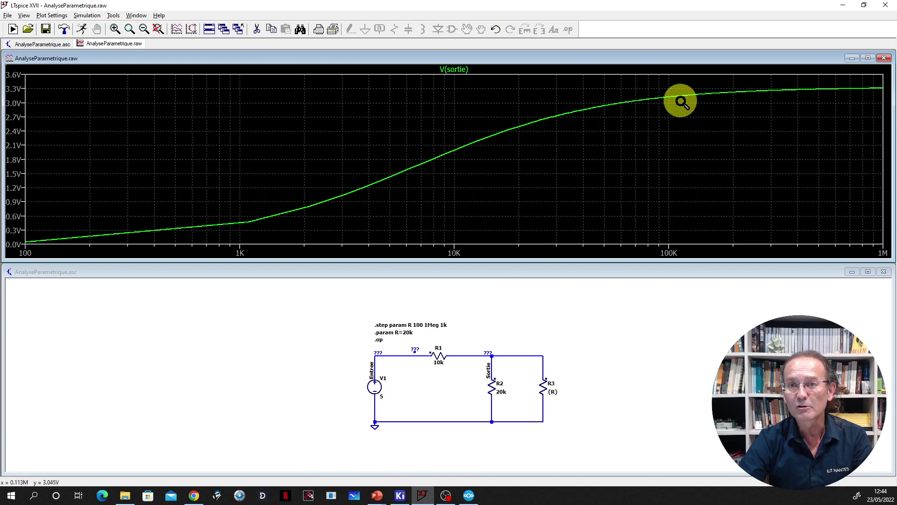
pyautogui.click(652, 104)
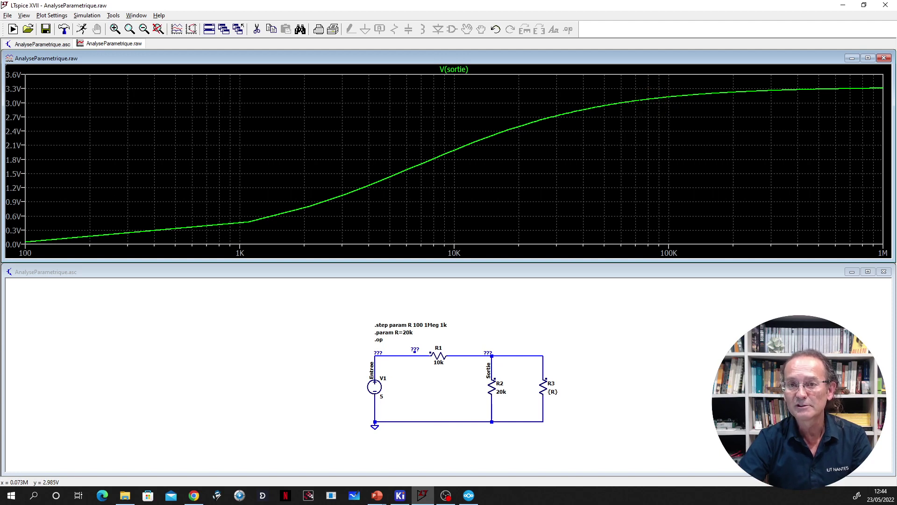
pyautogui.click(638, 104)
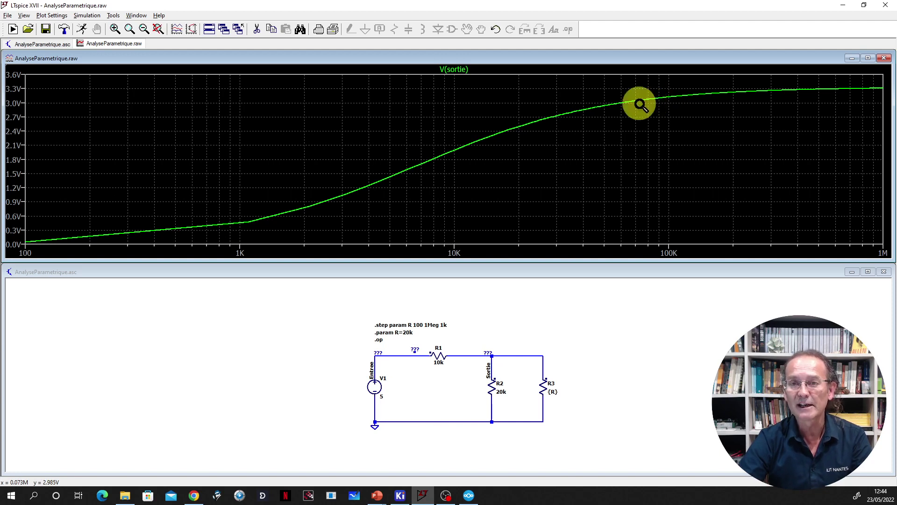
pyautogui.click(622, 105)
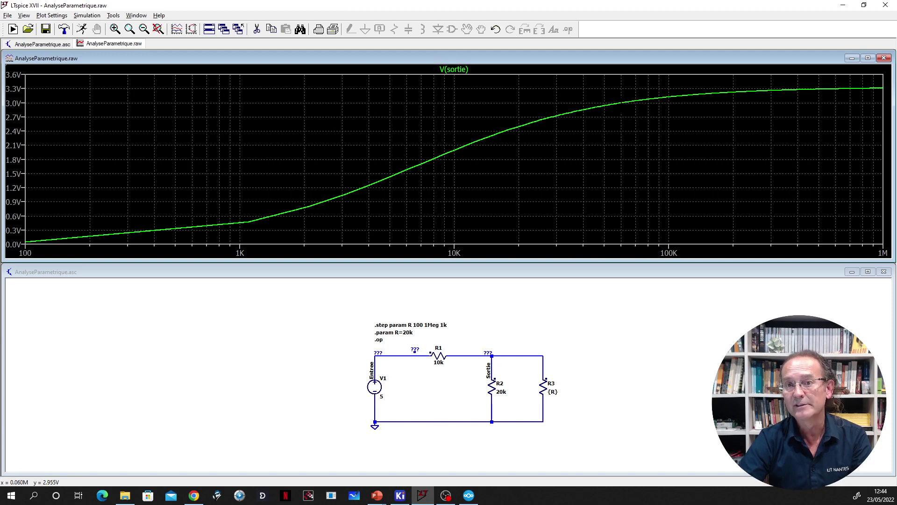
pyautogui.click(620, 105)
pyautogui.click(599, 107)
pyautogui.click(596, 110)
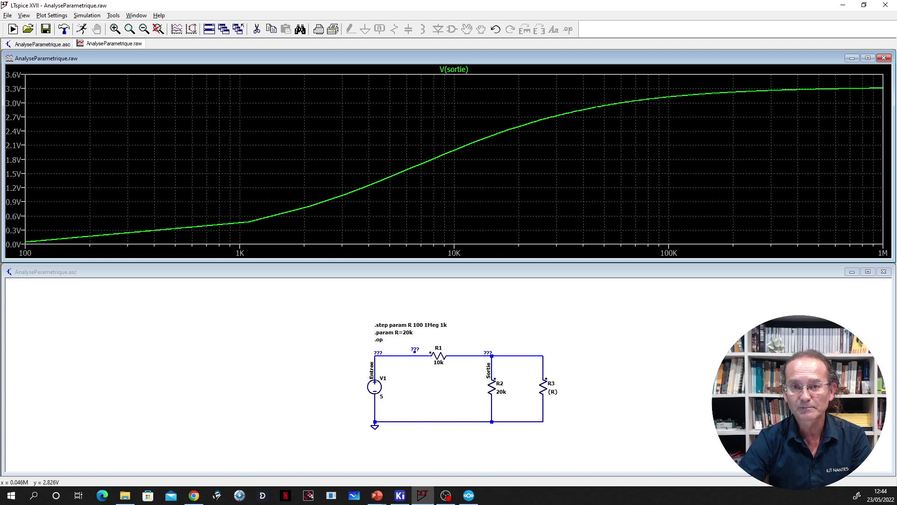
pyautogui.click(578, 110)
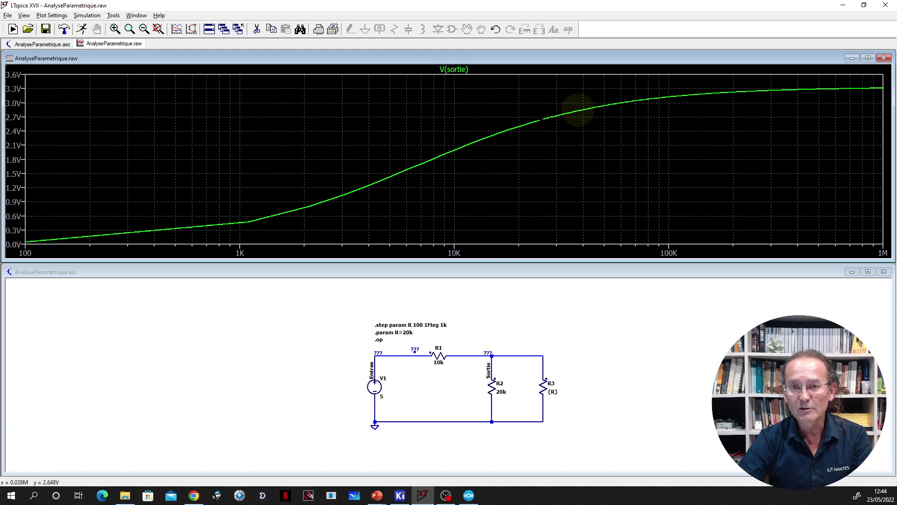
pyautogui.click(525, 124)
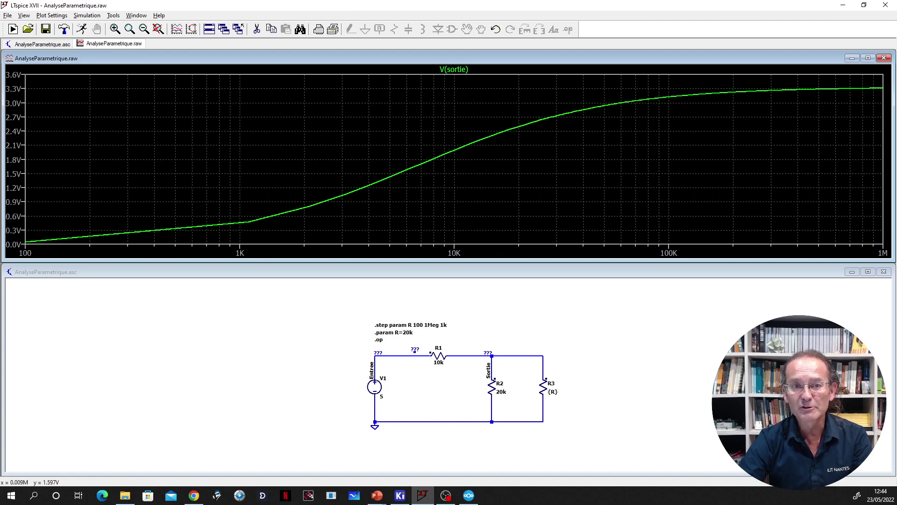
pyautogui.click(420, 172)
pyautogui.click(277, 206)
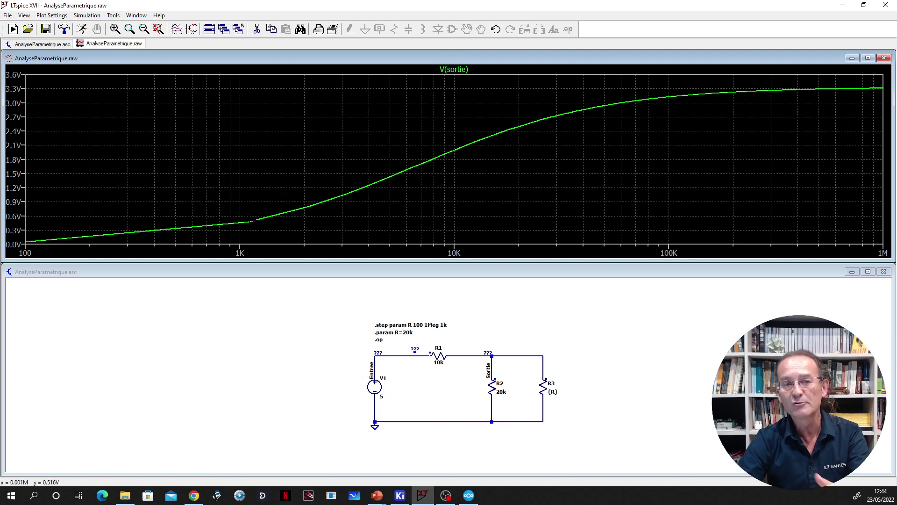
pyautogui.click(253, 226)
pyautogui.click(299, 213)
pyautogui.click(210, 225)
pyautogui.click(160, 230)
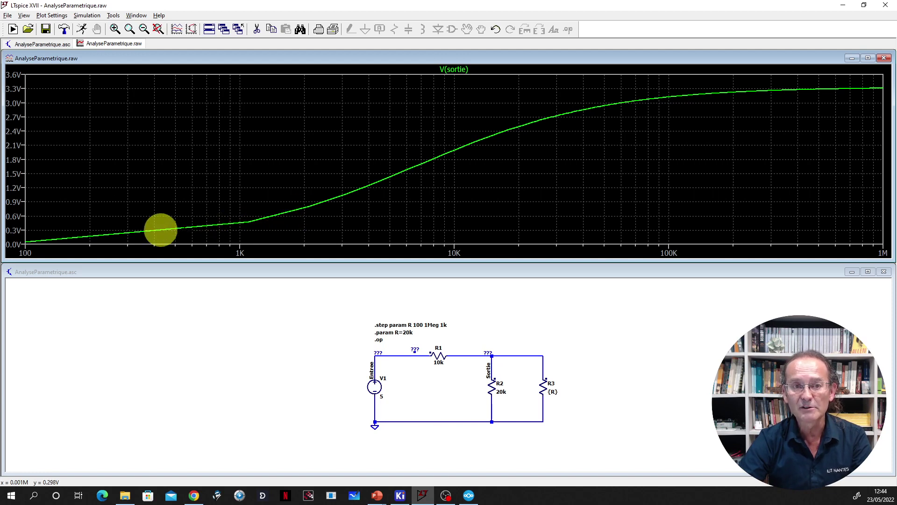
pyautogui.click(278, 219)
pyautogui.click(620, 117)
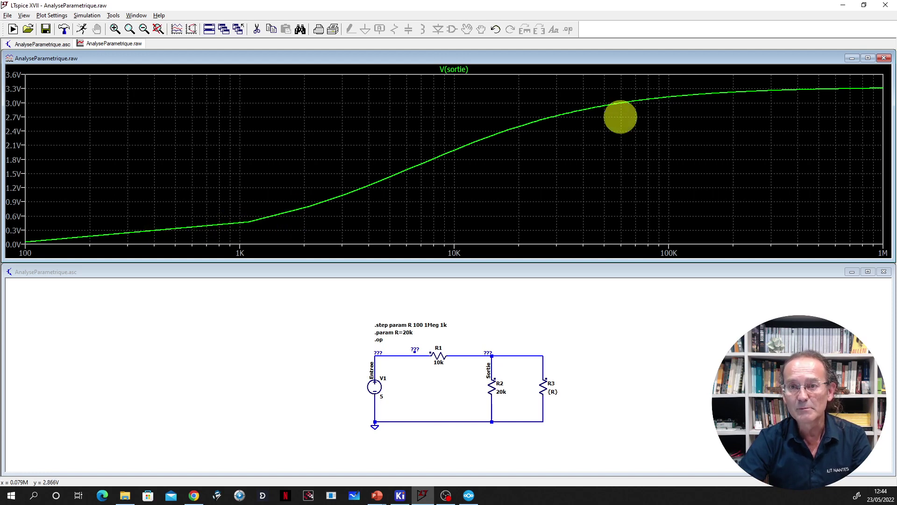
pyautogui.click(708, 95)
pyautogui.click(777, 90)
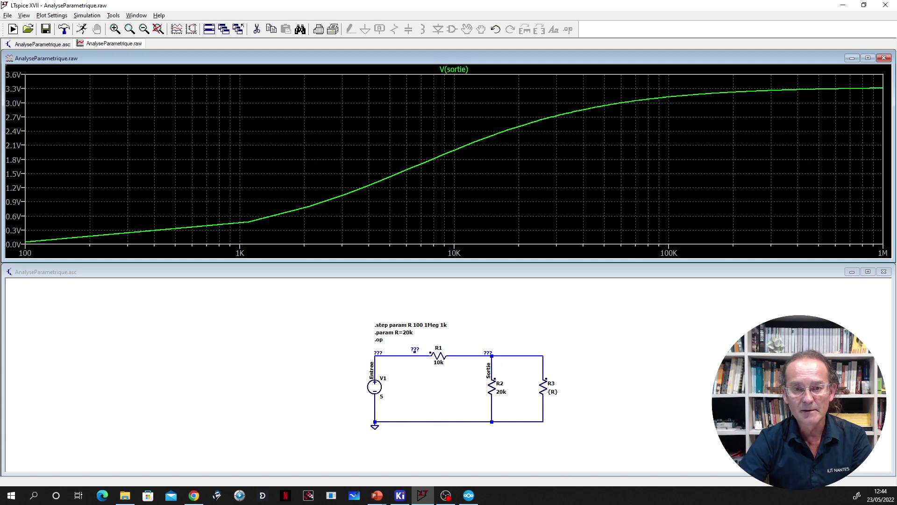
# Step: Change the .step sweep of R to Decade with 6 points per decade, and rerun the simulation
pyautogui.scroll(5, 392, 325)
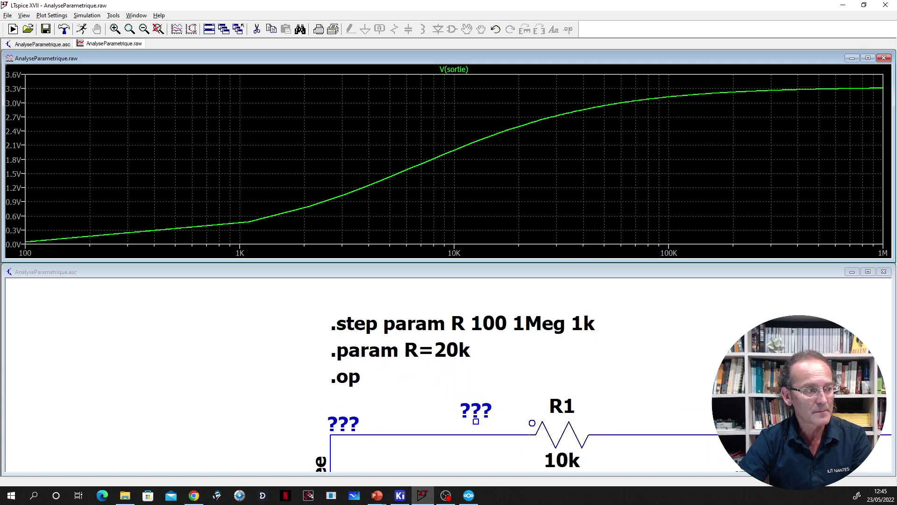
pyautogui.click(376, 324)
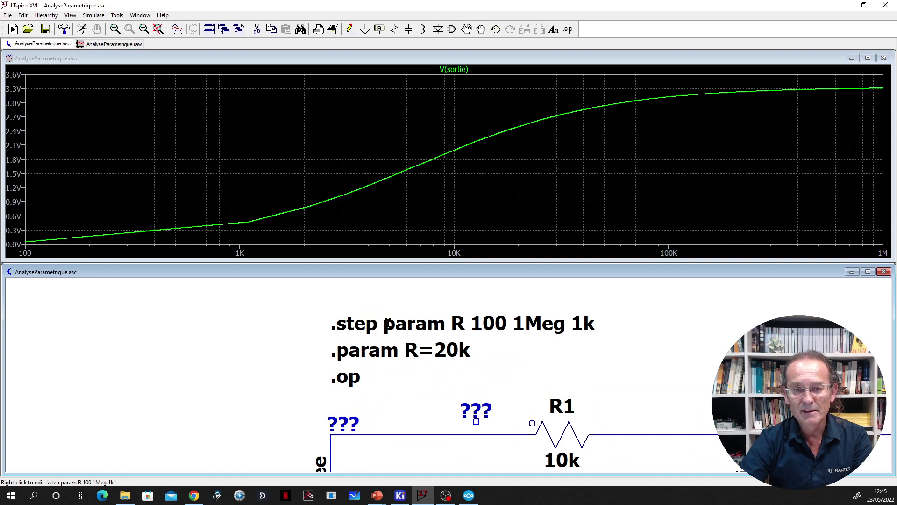
pyautogui.rightClick(388, 325)
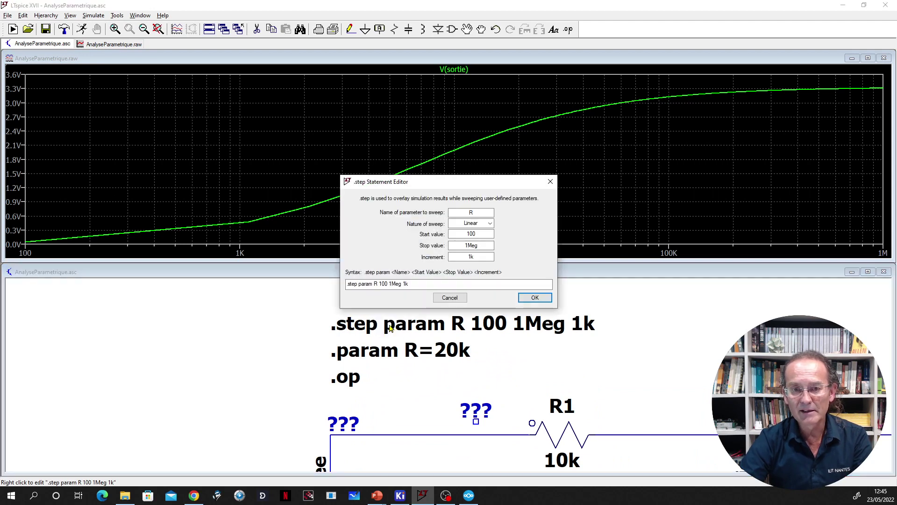
pyautogui.click(490, 226)
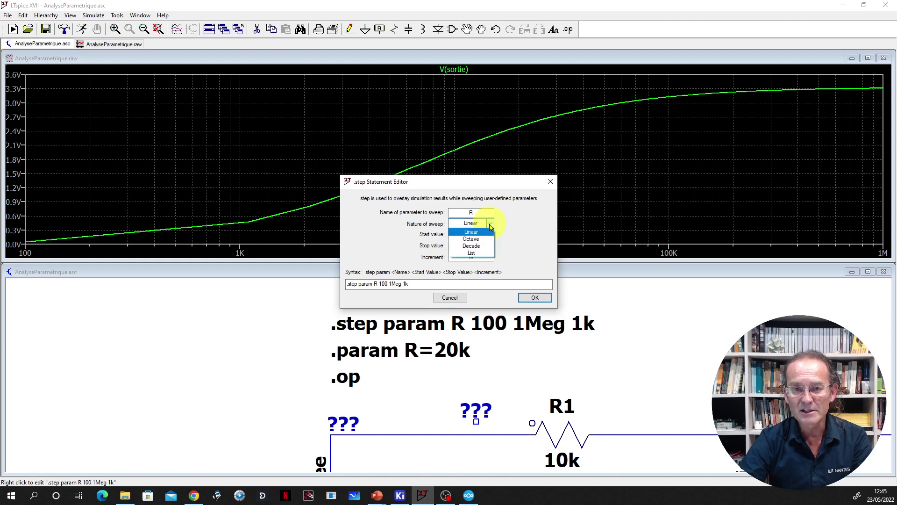
pyautogui.click(486, 250)
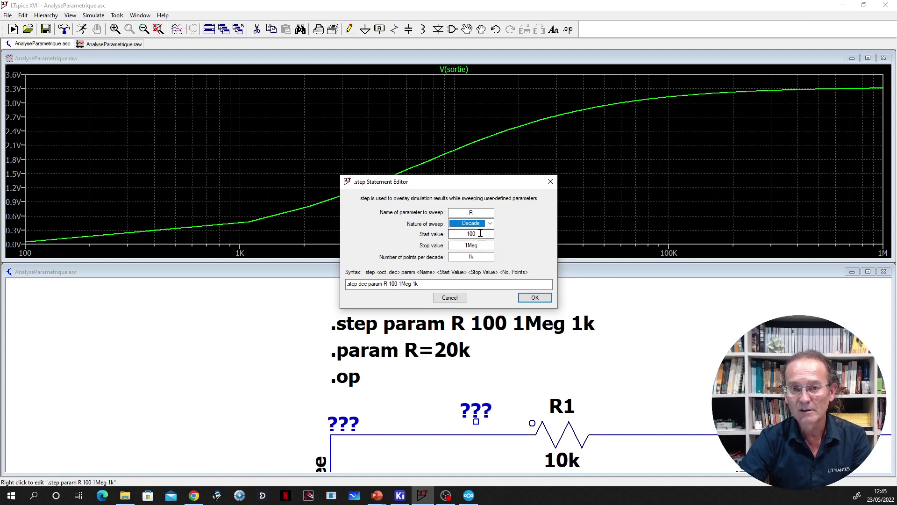
pyautogui.moveTo(478, 256); pyautogui.dragTo(457, 255)
pyautogui.write('6')
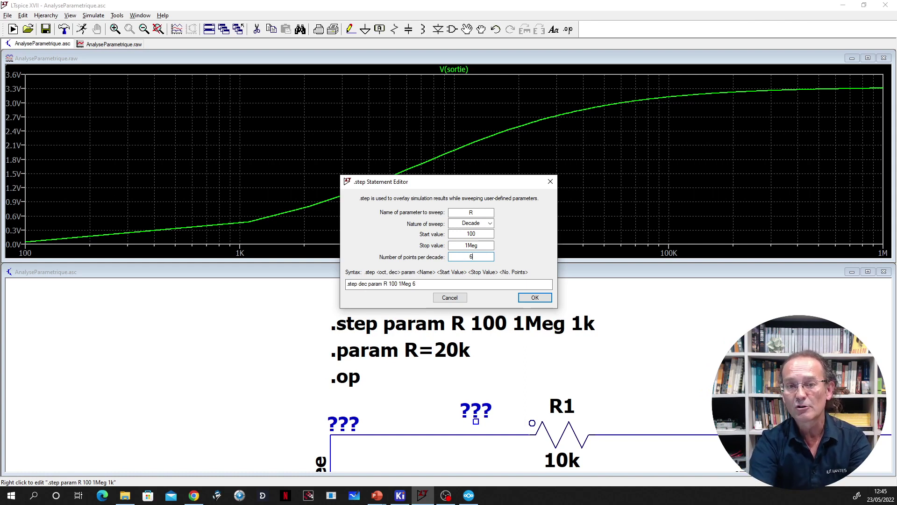
pyautogui.click(535, 299)
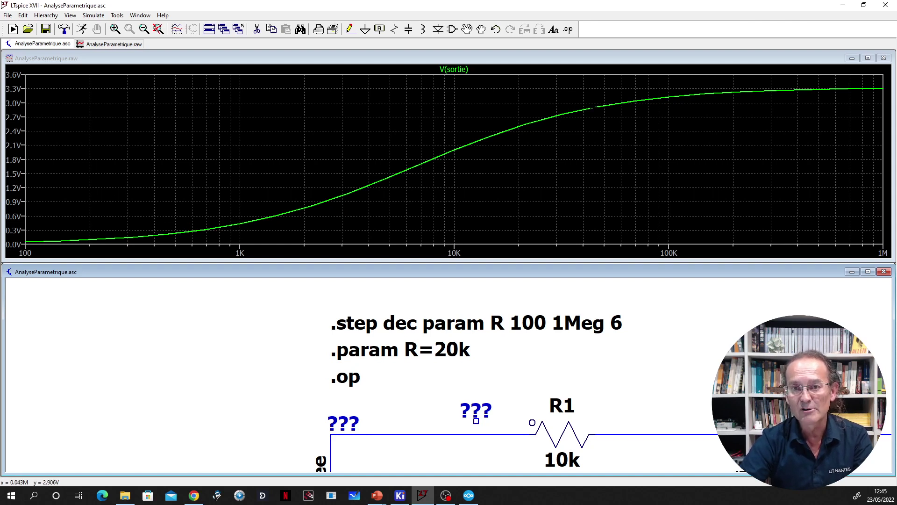
# Step: Mark the data points on the V(sortie) trace
pyautogui.rightClick(591, 110)
pyautogui.moveTo(611, 142)
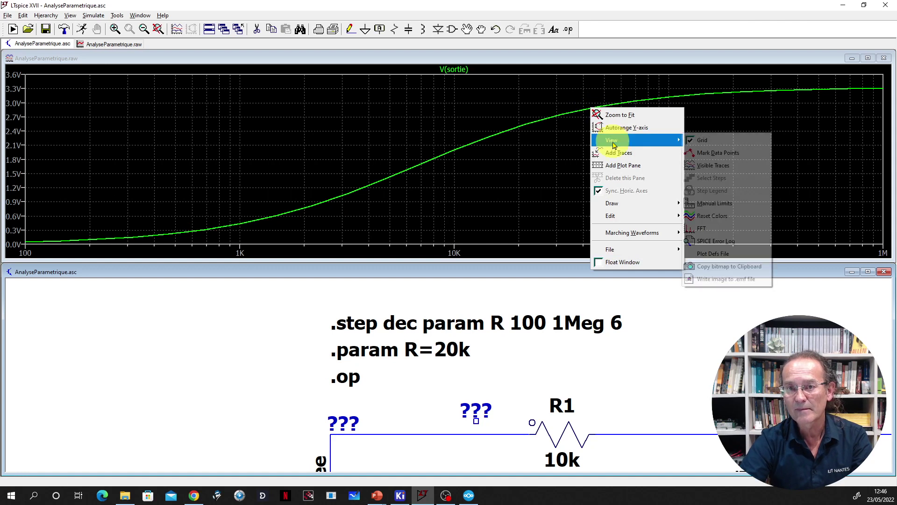
pyautogui.click(726, 157)
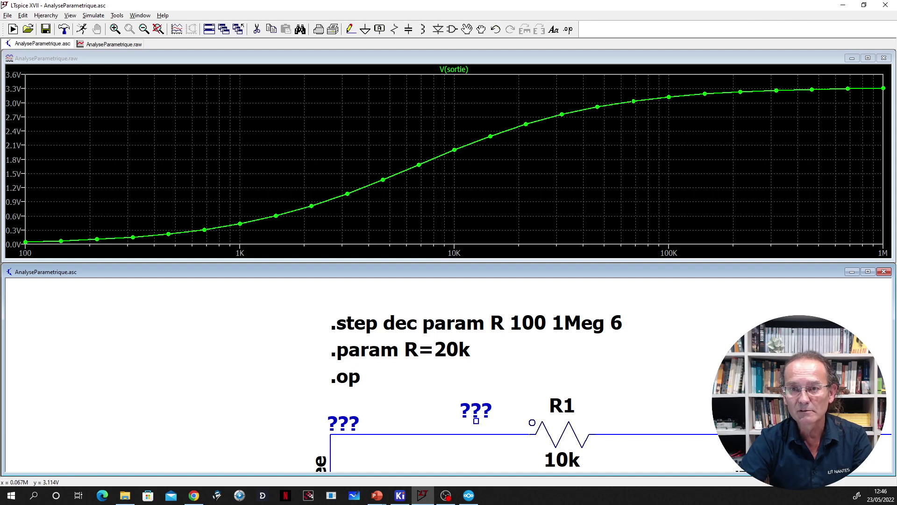
# Step: Attach a cursor to the V(sortie) trace, place it at about 58k, and move its readout window below the plot
pyautogui.click(463, 71)
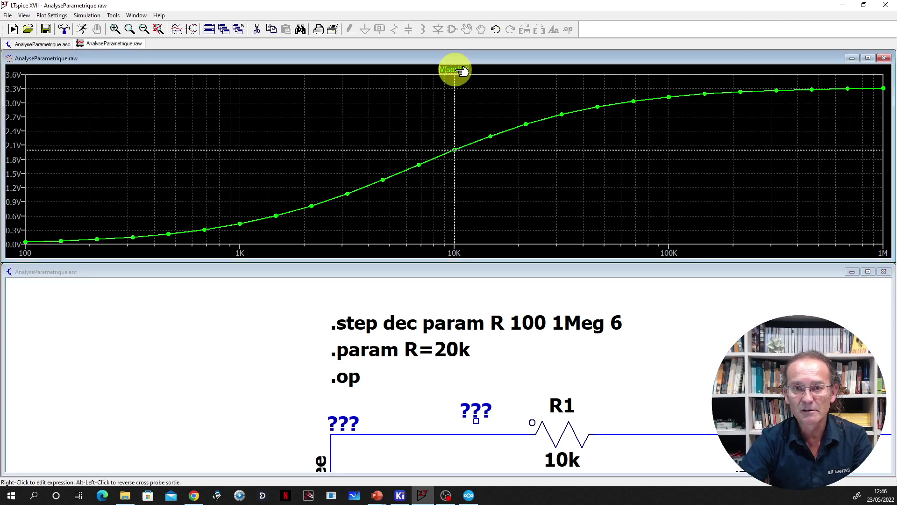
pyautogui.moveTo(454, 149); pyautogui.dragTo(618, 103)
pyautogui.rightClick(618, 104)
pyautogui.moveTo(525, 224); pyautogui.dragTo(576, 305)
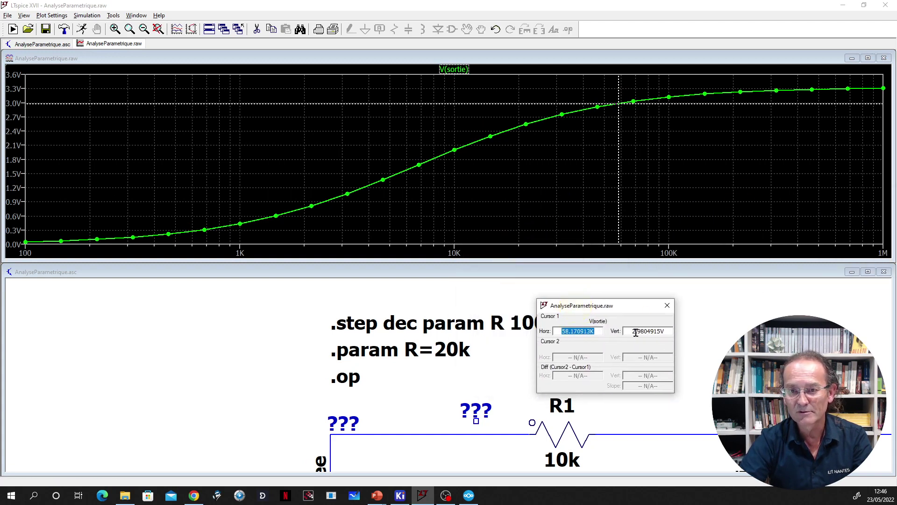
pyautogui.click(639, 331)
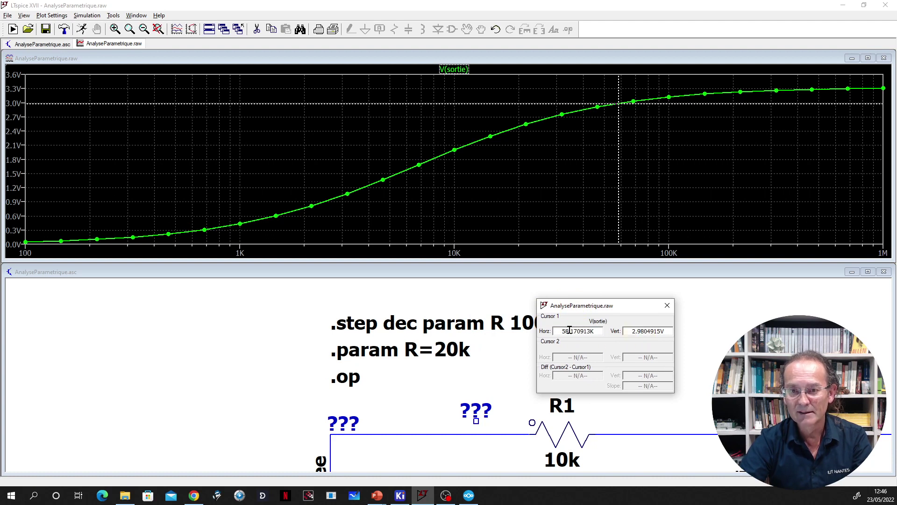
pyautogui.click(618, 102)
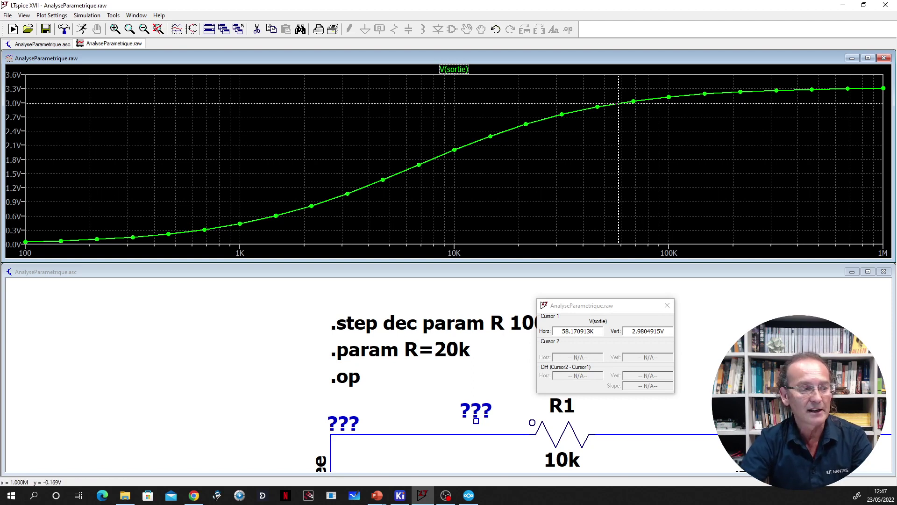
# Step: Add the currents through R2 and R3 to the V(sortie) plot
pyautogui.scroll(2, 738, 411)
pyautogui.scroll(-4, 738, 412)
pyautogui.moveTo(767, 342); pyautogui.dragTo(674, 334)
pyautogui.moveTo(586, 326); pyautogui.dragTo(424, 281)
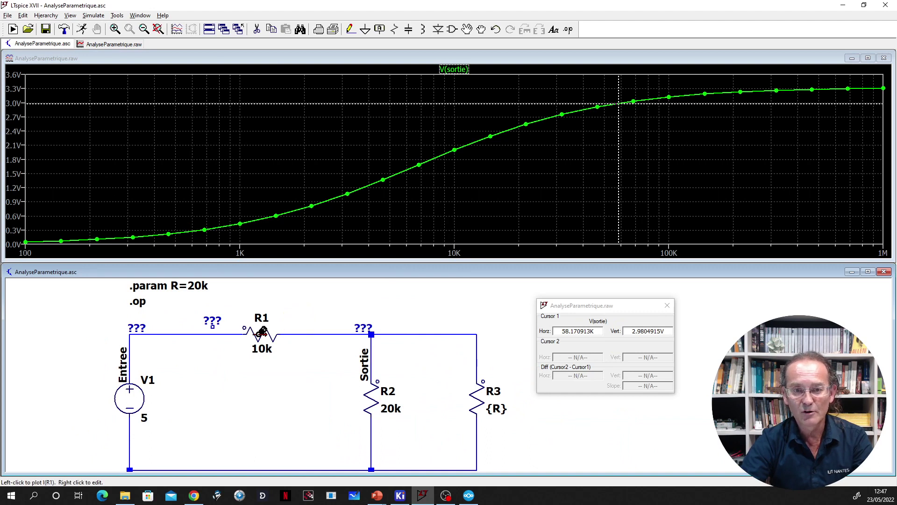
pyautogui.click(371, 398)
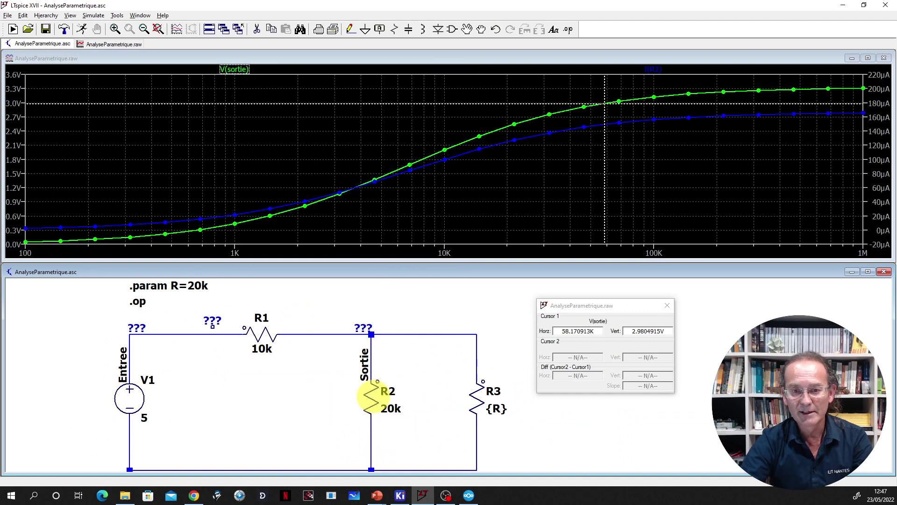
pyautogui.click(479, 395)
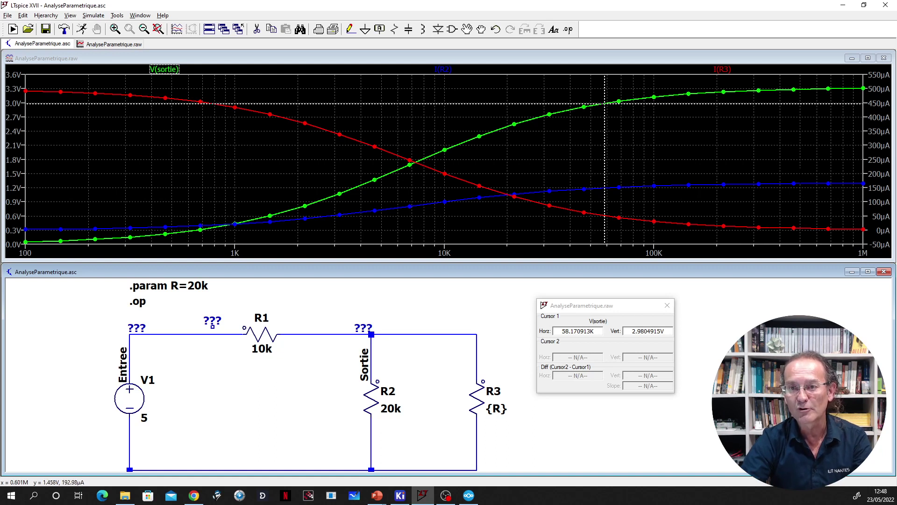
pyautogui.click(791, 178)
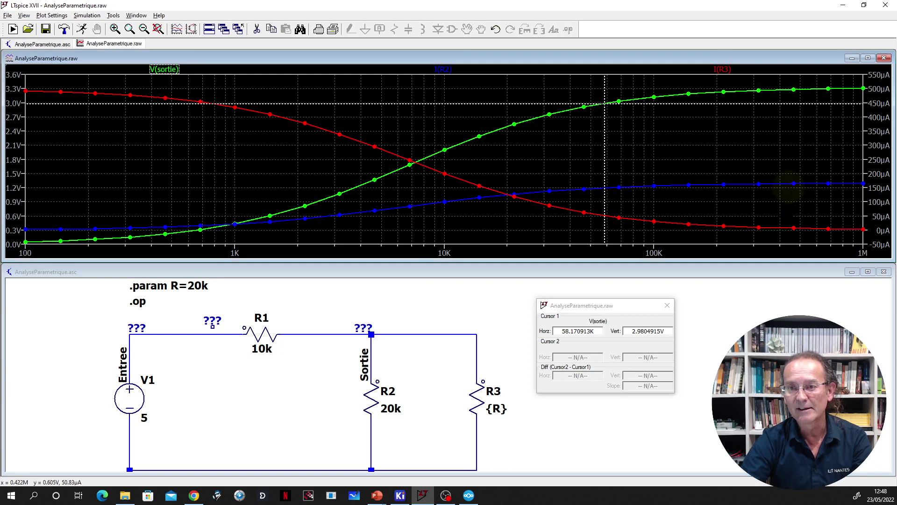